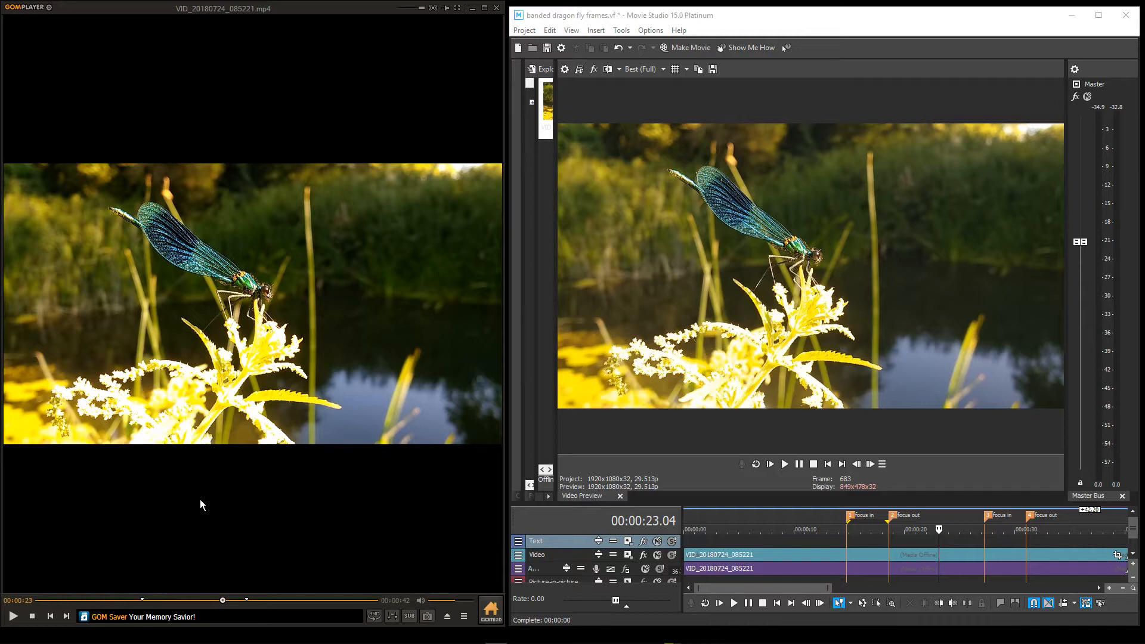
Maximize the Movie Studio window and widen the video preview to get a larger picture
click(1099, 15)
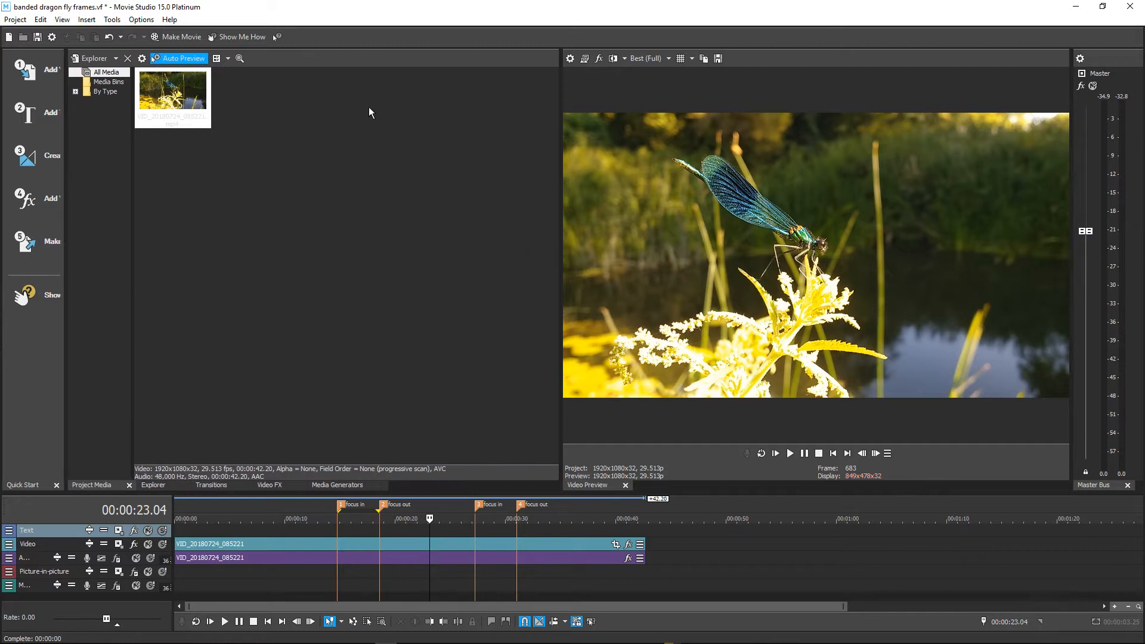
drag(560, 148, 163, 130)
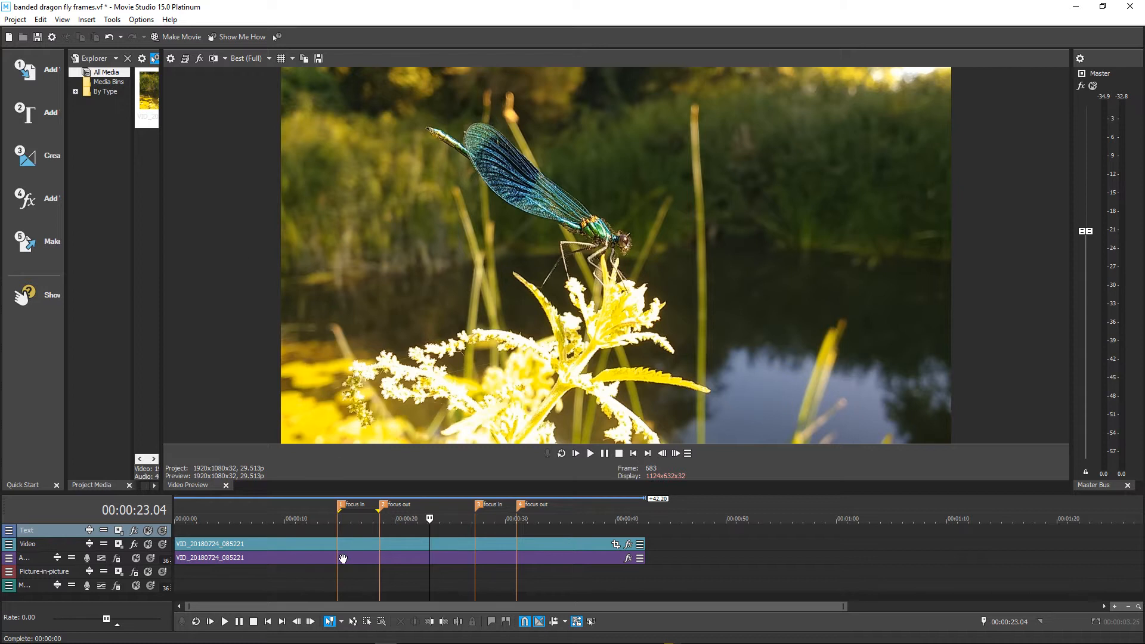
Play the clip from just before the first "focus in" marker to a little past the first "focus out" marker
click(325, 530)
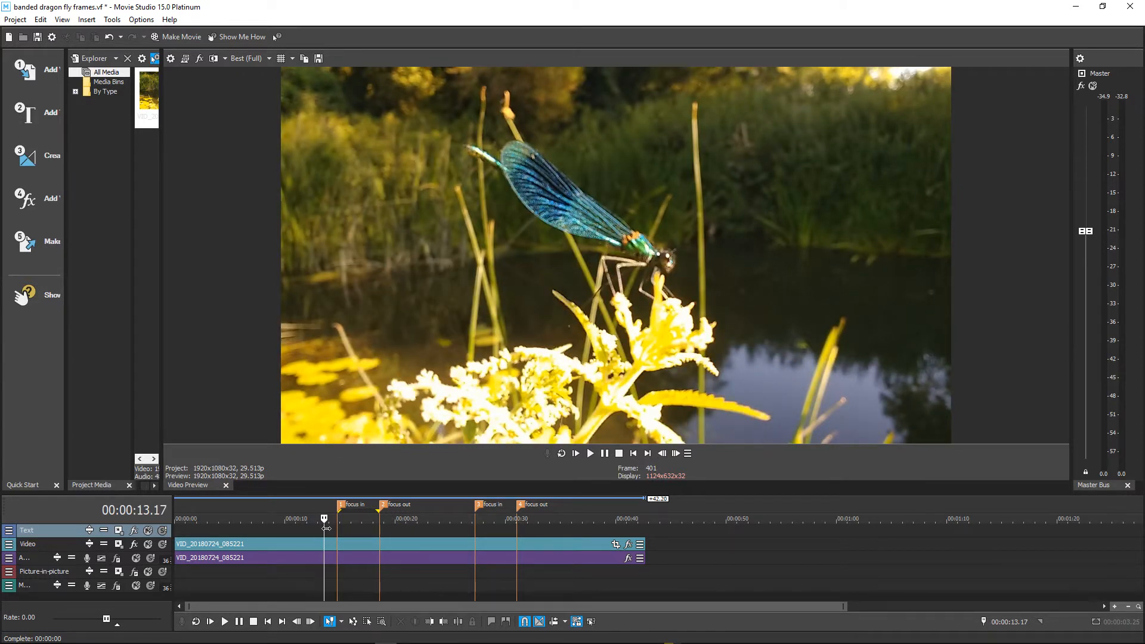
key(space)
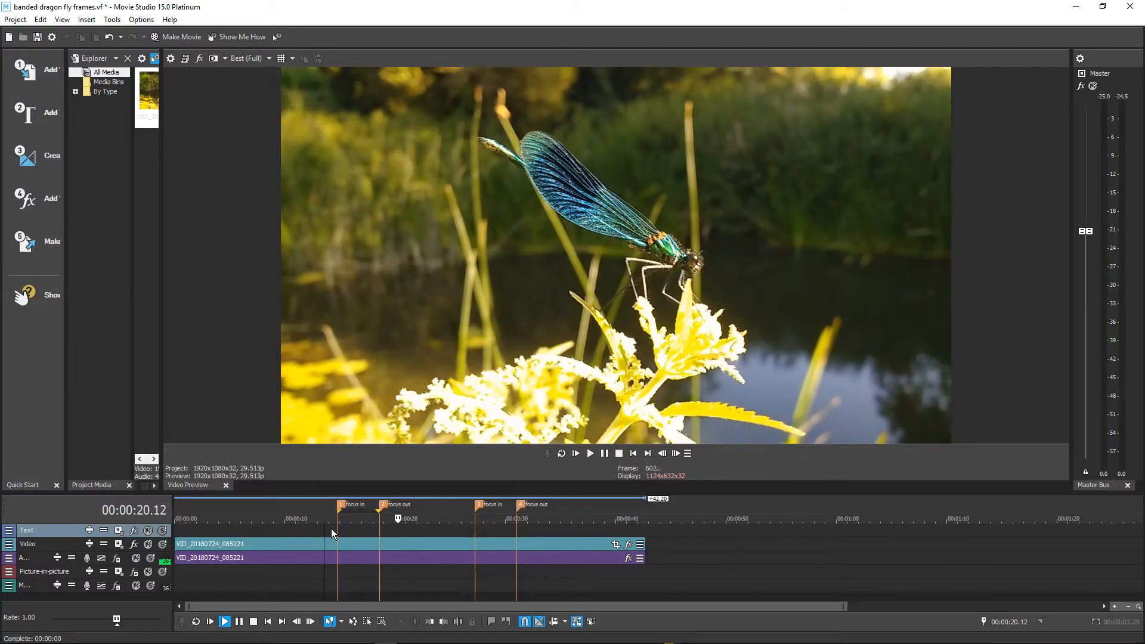
key(space)
Examine the frames after the first "focus out" marker one by one up to 00:00:21.09 to judge the dragonfly's sharpness
key(Right)
key(Right)
key(Right)
key(Right)
key(Right)
key(Right)
key(Right)
key(Right)
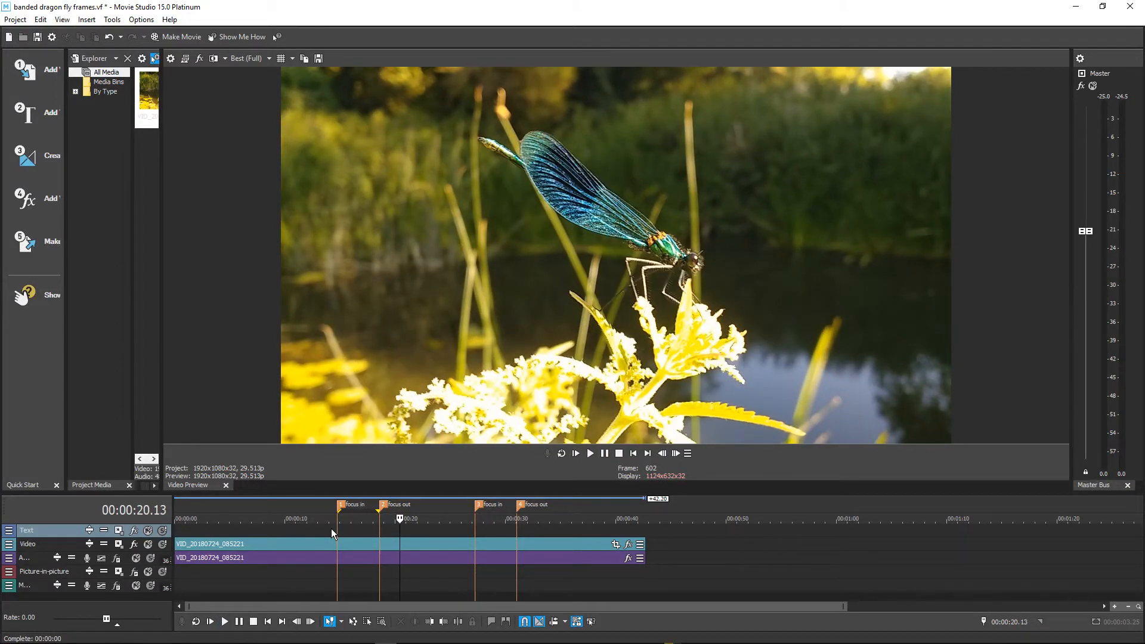
key(Right)
key(Right)
key(Right)
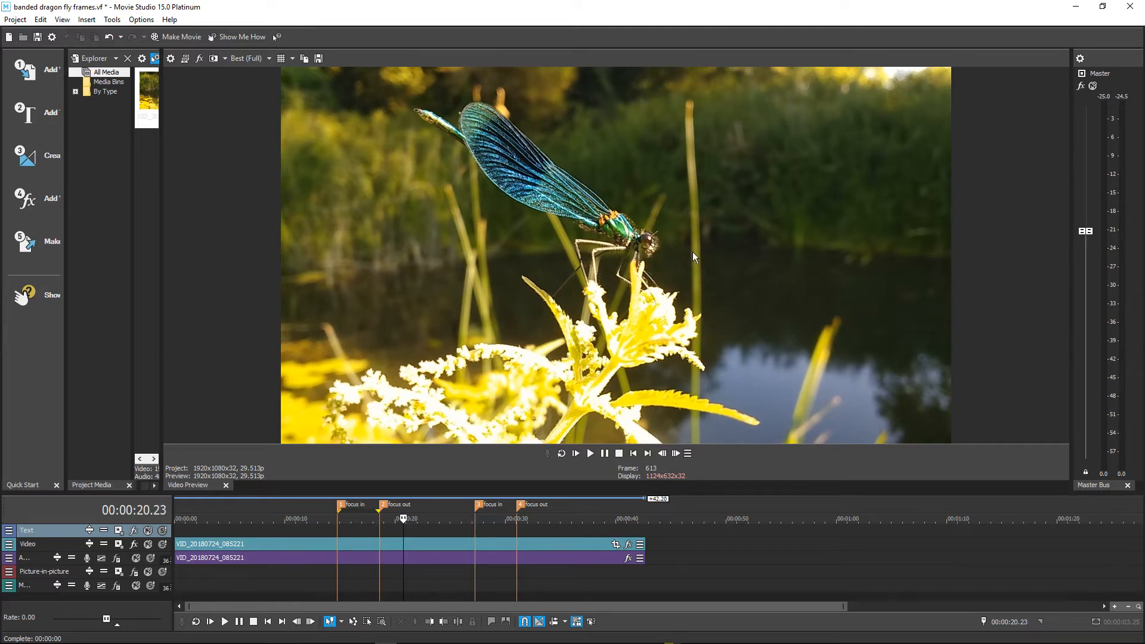
key(Right)
key(Right)
key(Right)
key(Right)
key(Right)
key(Right)
key(Right)
key(Right)
key(Right)
key(Right)
key(Right)
key(Right)
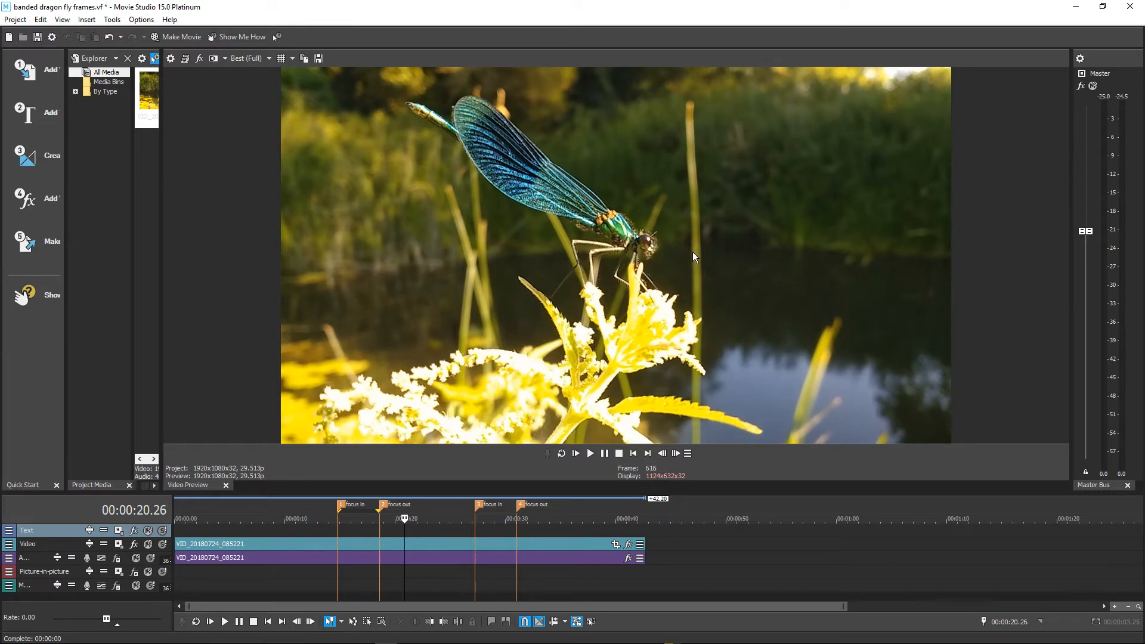
key(Right)
key(Right)
key(Right)
key(Right)
key(Right)
key(Right)
key(Right)
key(Right)
key(Right)
key(Right)
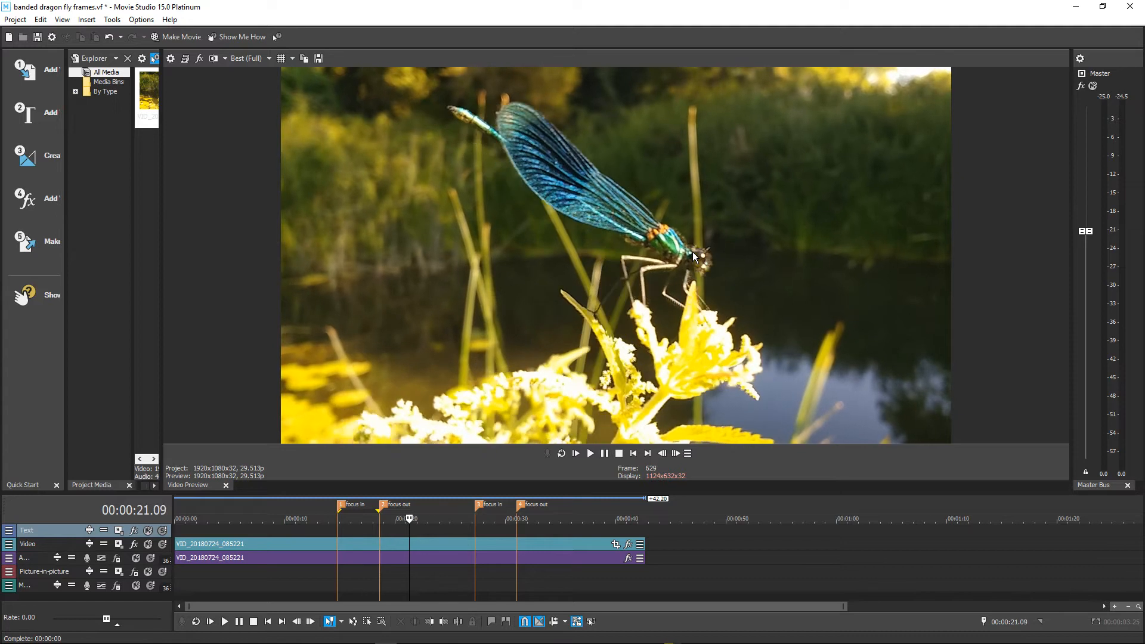
Select the timeline range between the first "focus in" and "focus out" markers, followed by the range between the second pair
click(338, 528)
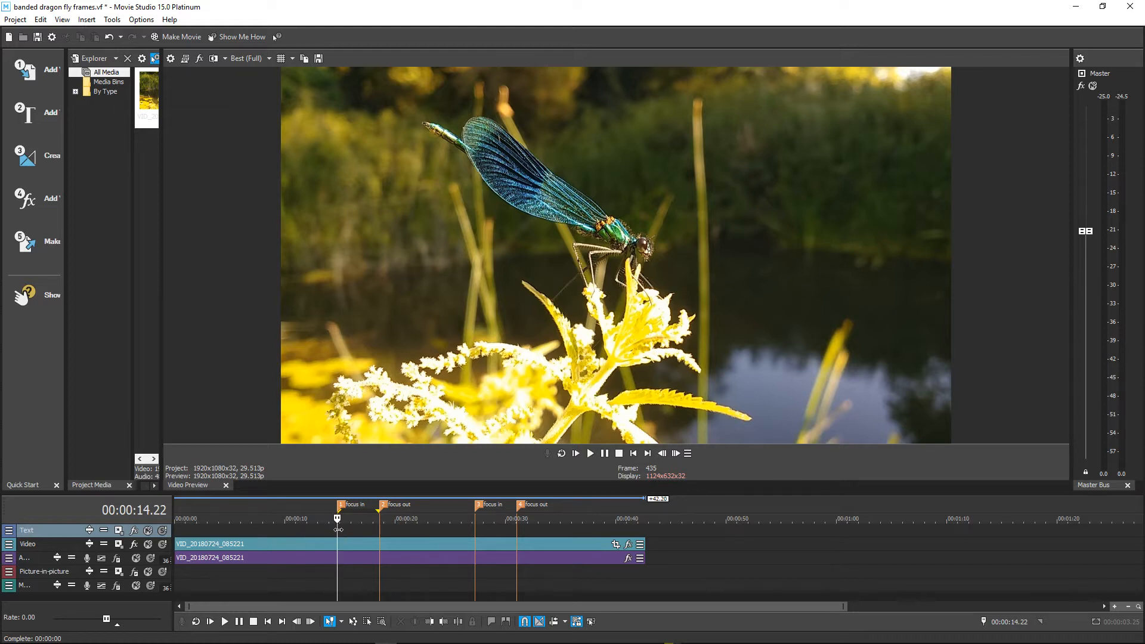
drag(338, 530, 379, 537)
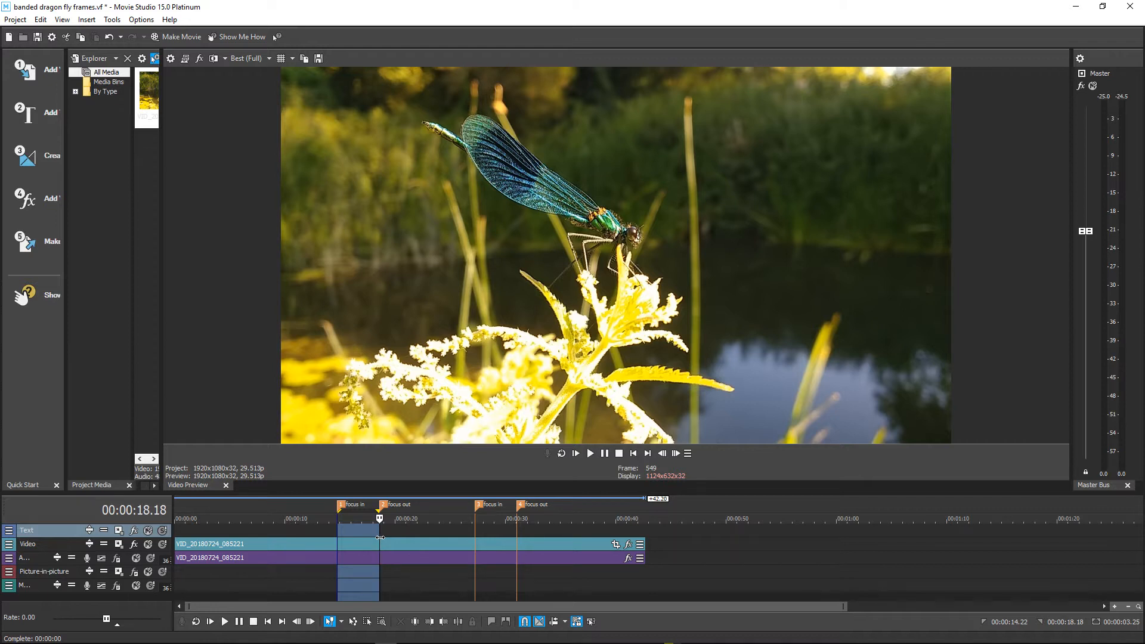
drag(476, 540, 513, 538)
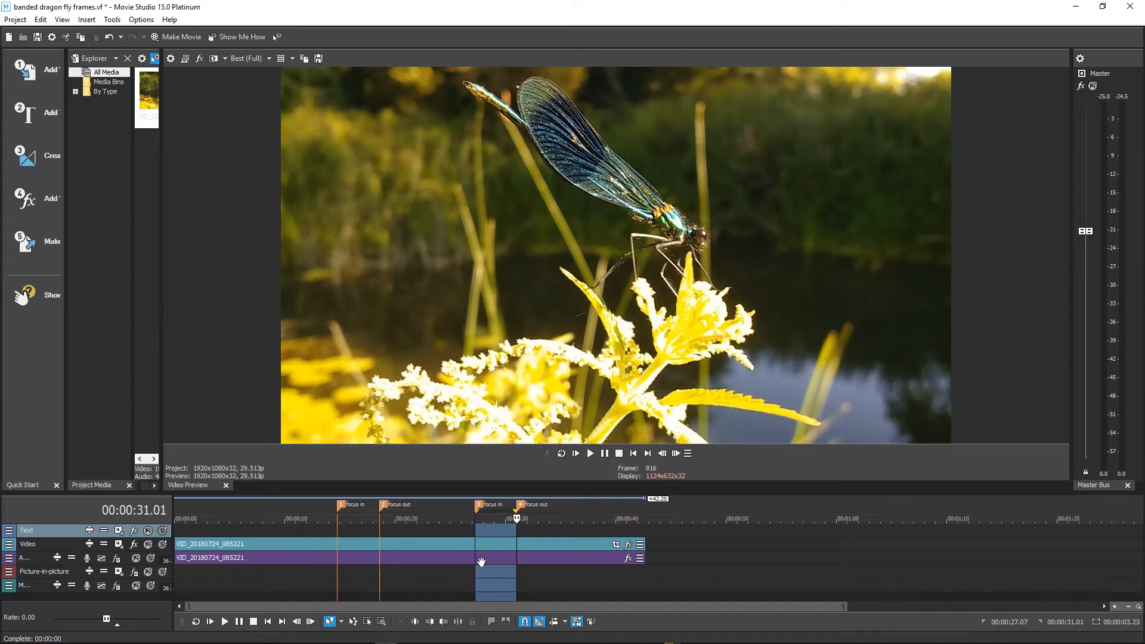
Place the playhead just after the second "focus in" marker, and enlarge both the preview and the timeline scale around it
click(484, 529)
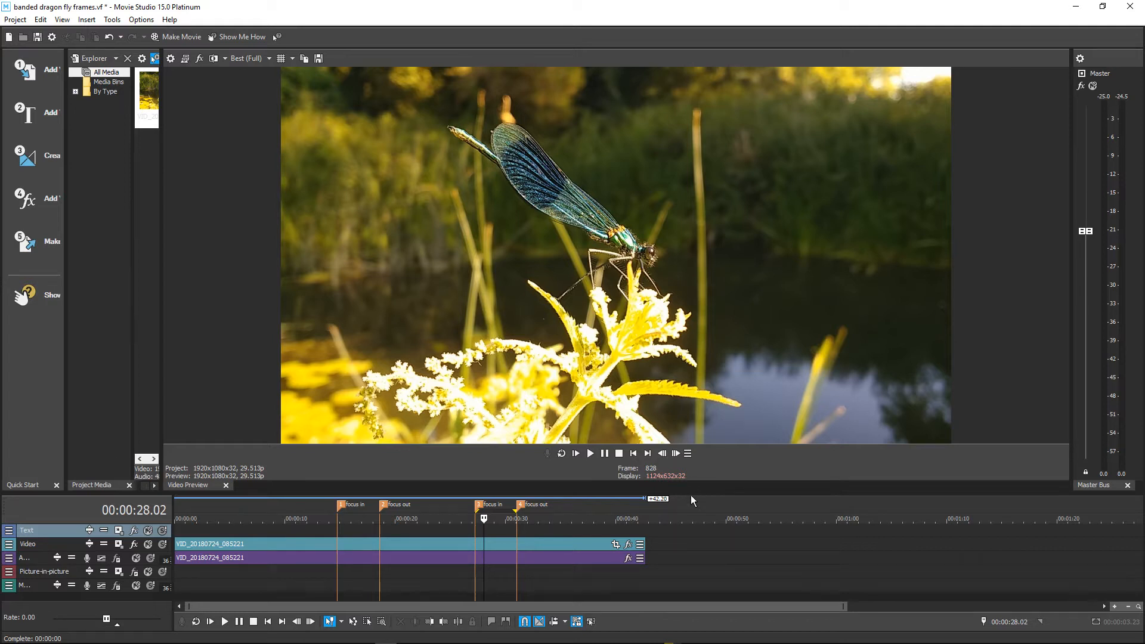
drag(688, 493, 688, 533)
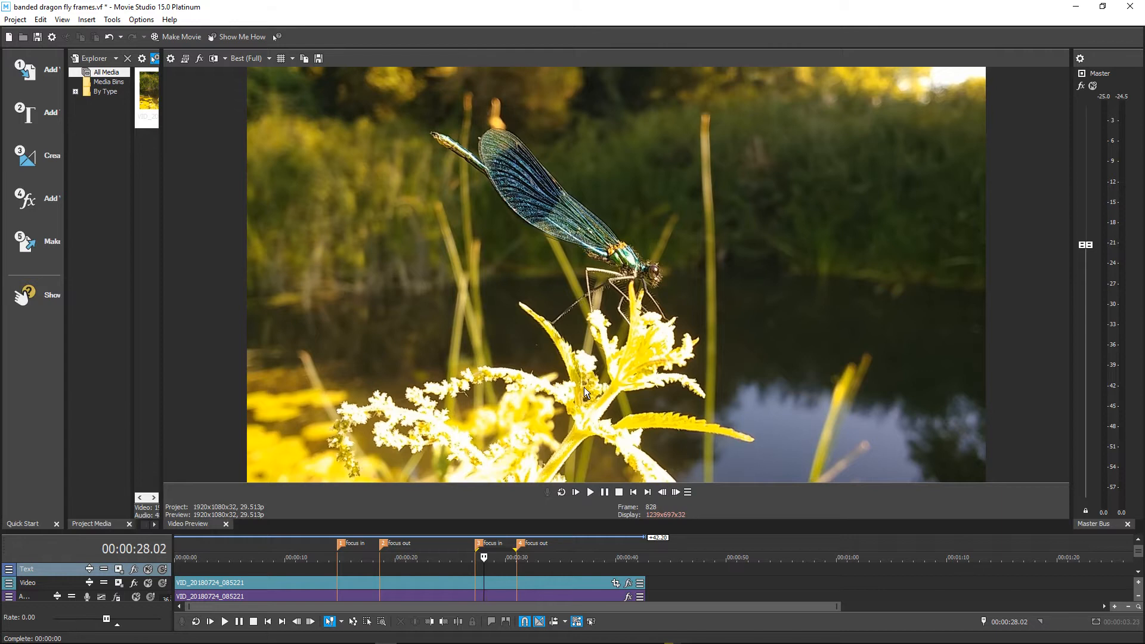
key(Right)
key(Up)
key(Up)
key(Up)
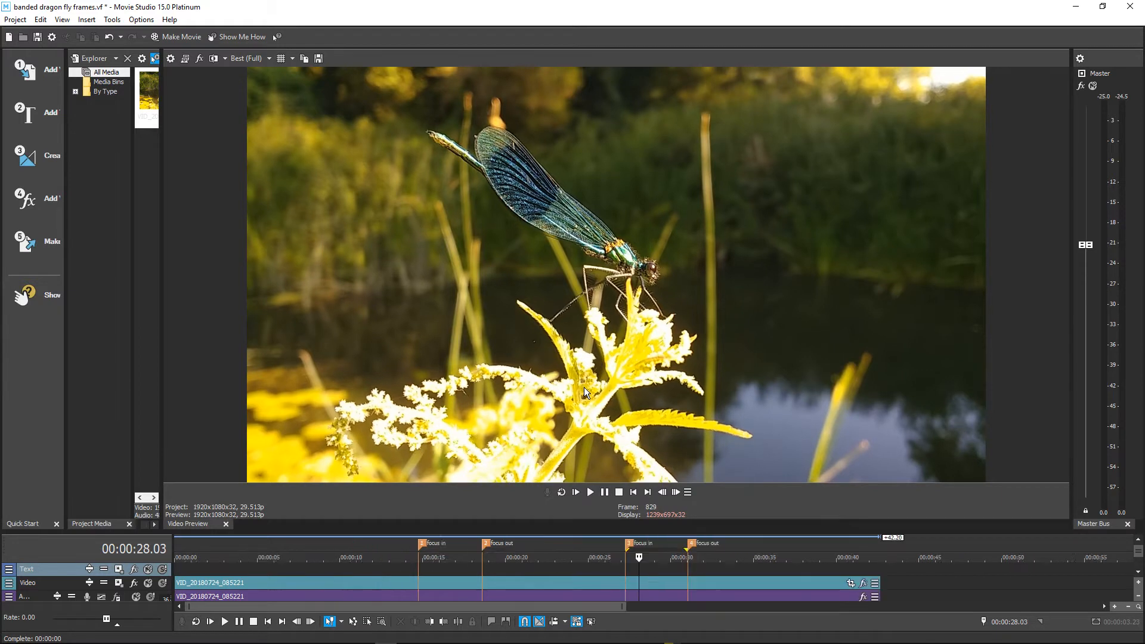
key(Up)
key(Up)
key(Up)
key(Up)
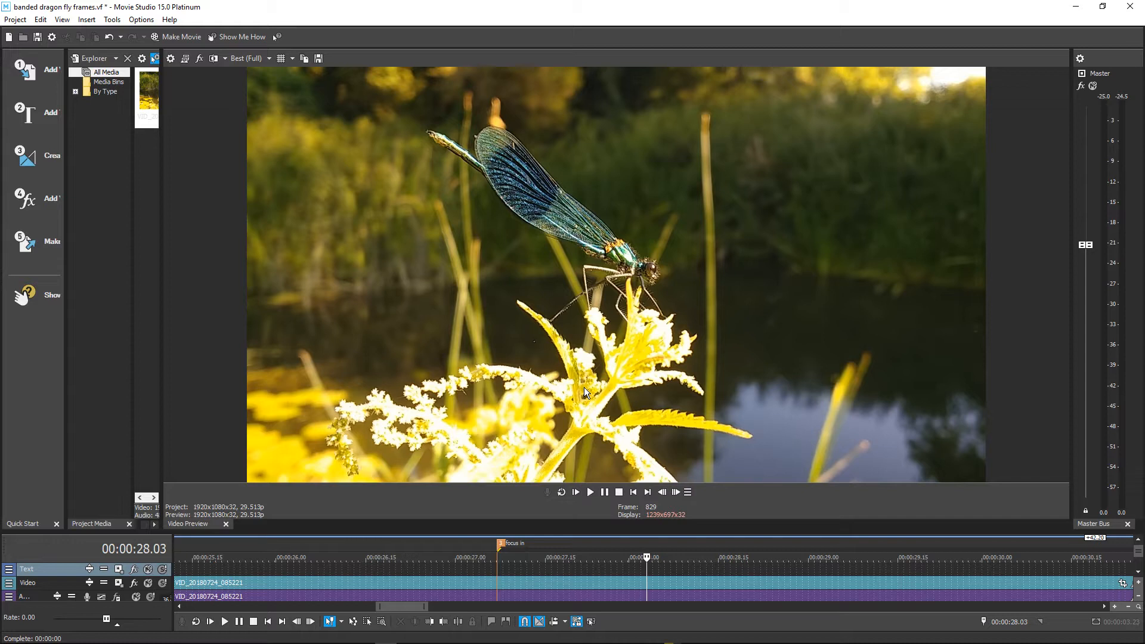
Examine the frames after the second "focus in" marker one by one up to 00:00:28.19 for sharp shots
key(Right)
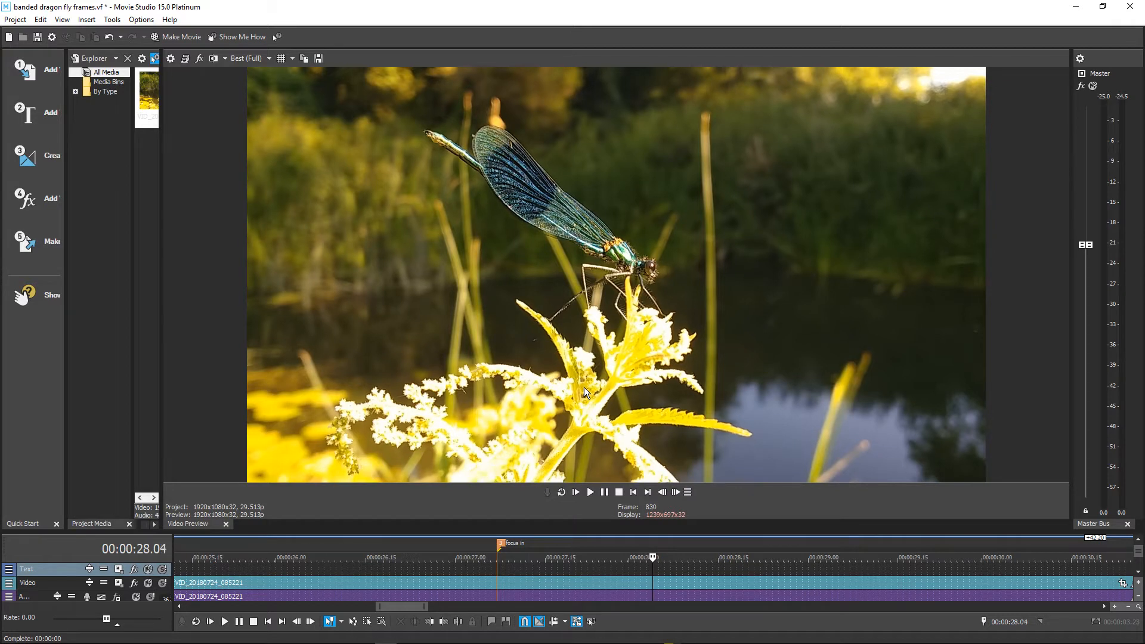
key(Right)
key(Right)
key(Right)
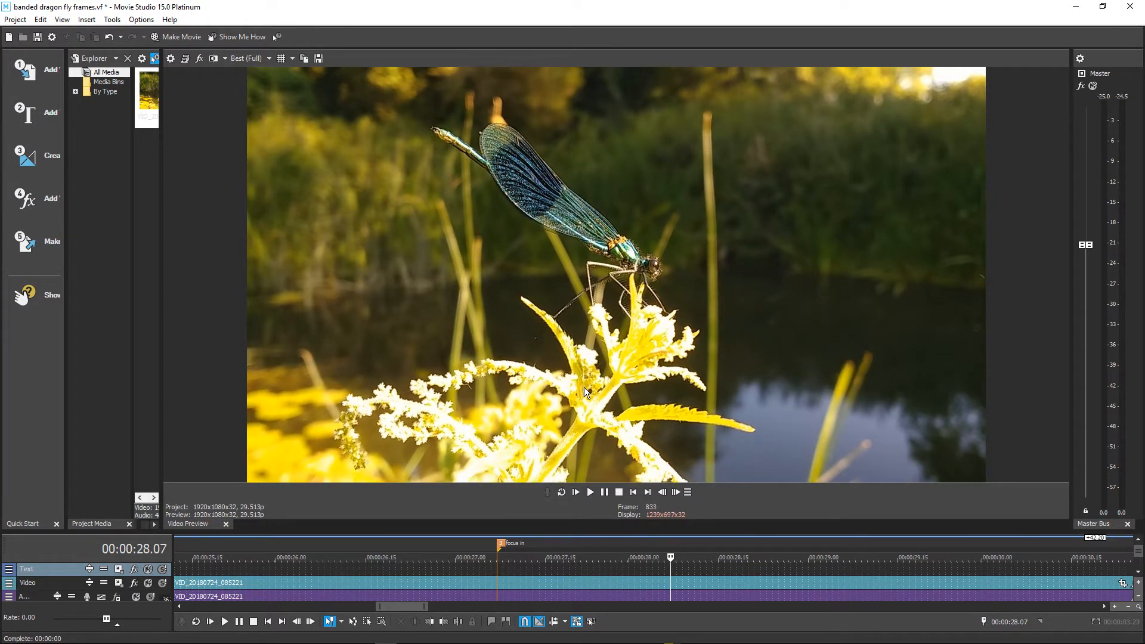
key(Right)
key(Right)
key(Right)
key(Right)
key(Right)
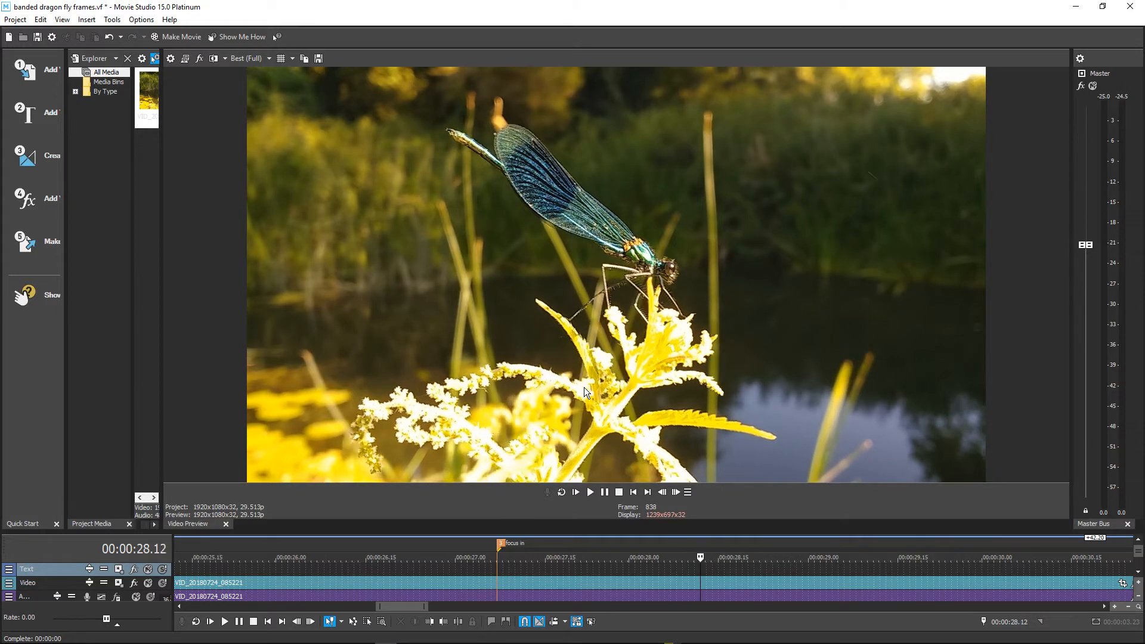
key(Right)
key(Right)
key(Right)
key(Right)
key(Right)
key(Right)
key(Right)
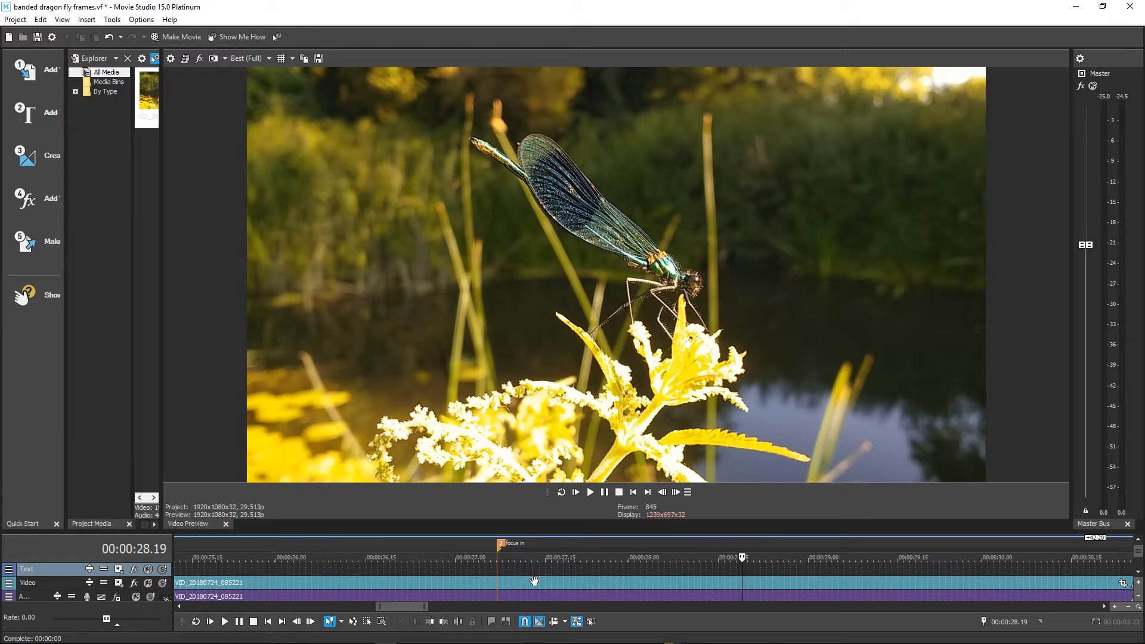
Select the timeline range from 00:00:28.09 to 00:00:29.03 and view the Image Sequence templates for rendering to the hard drive
drag(683, 573, 826, 574)
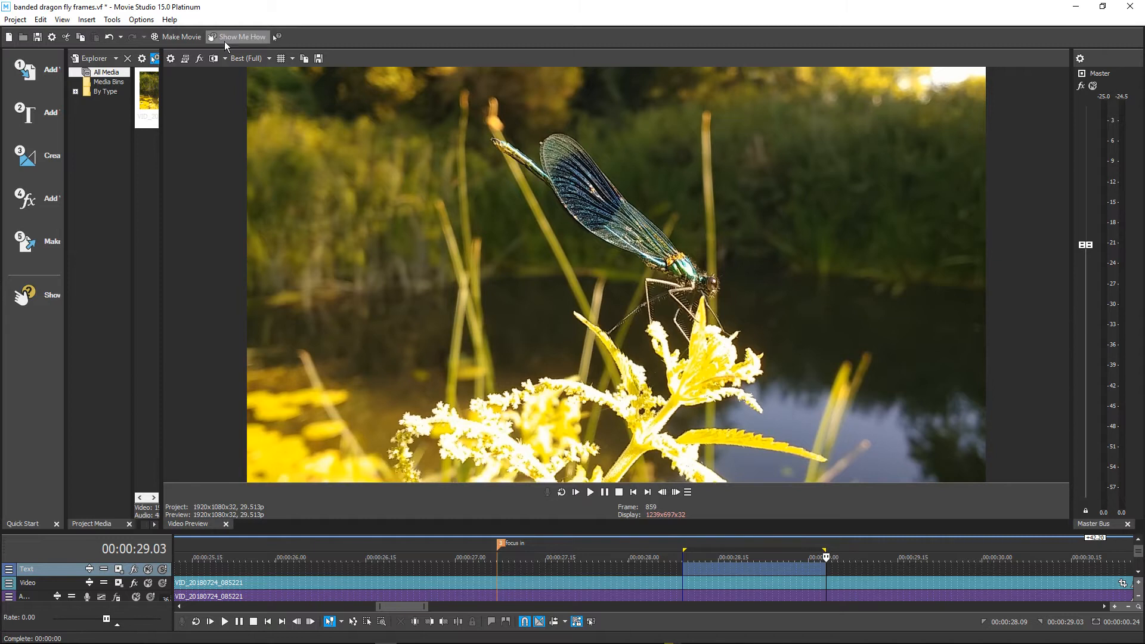
click(183, 36)
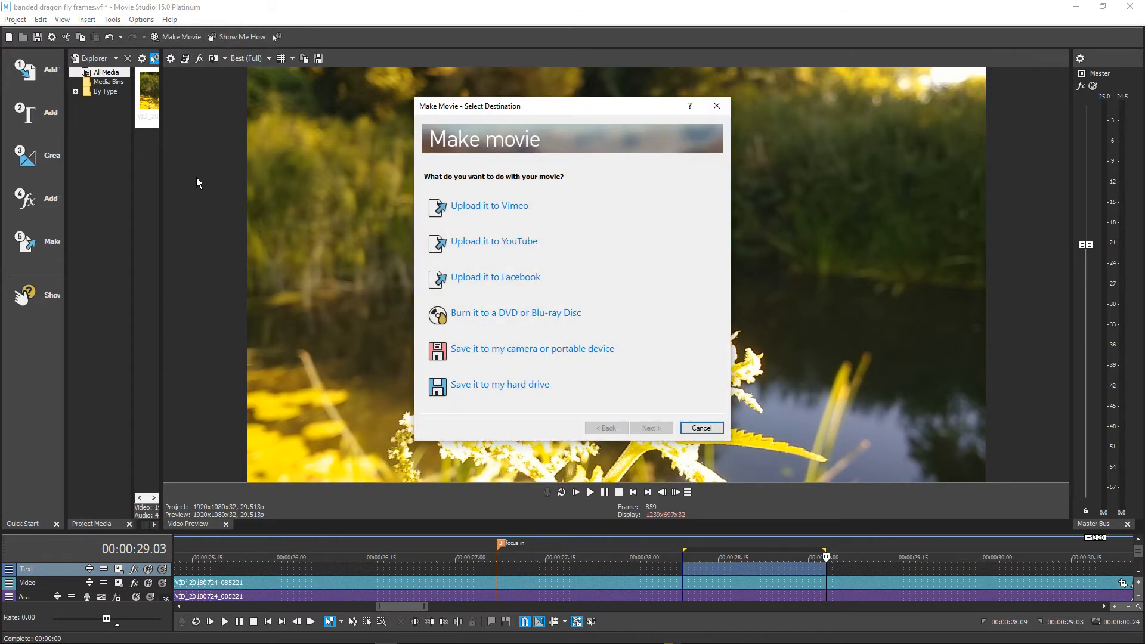
click(454, 392)
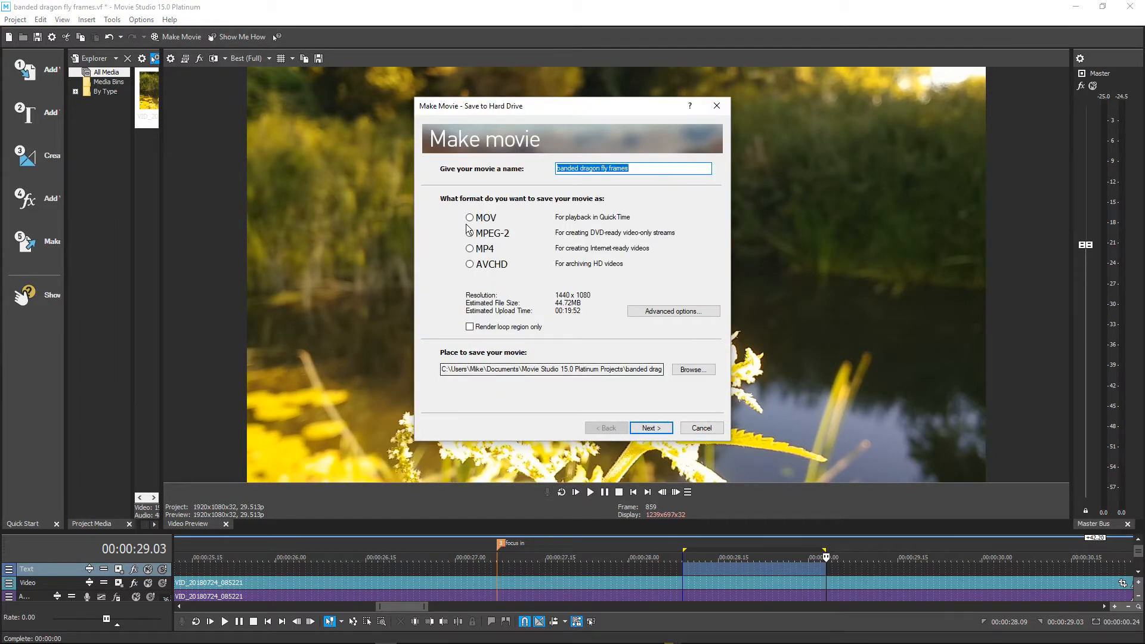
click(659, 314)
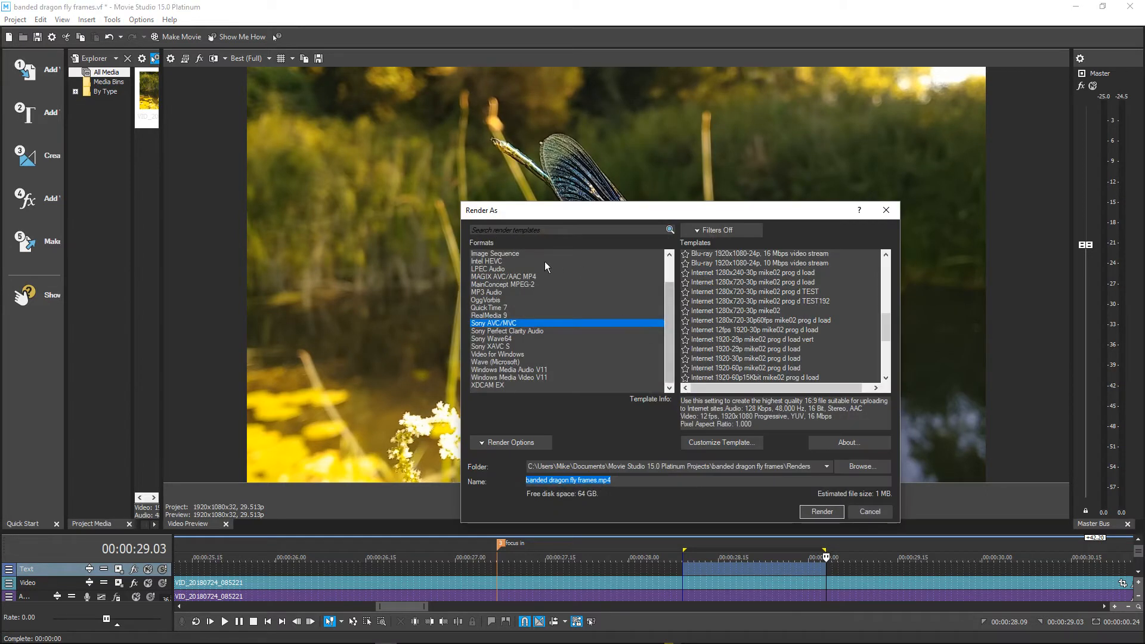
click(503, 253)
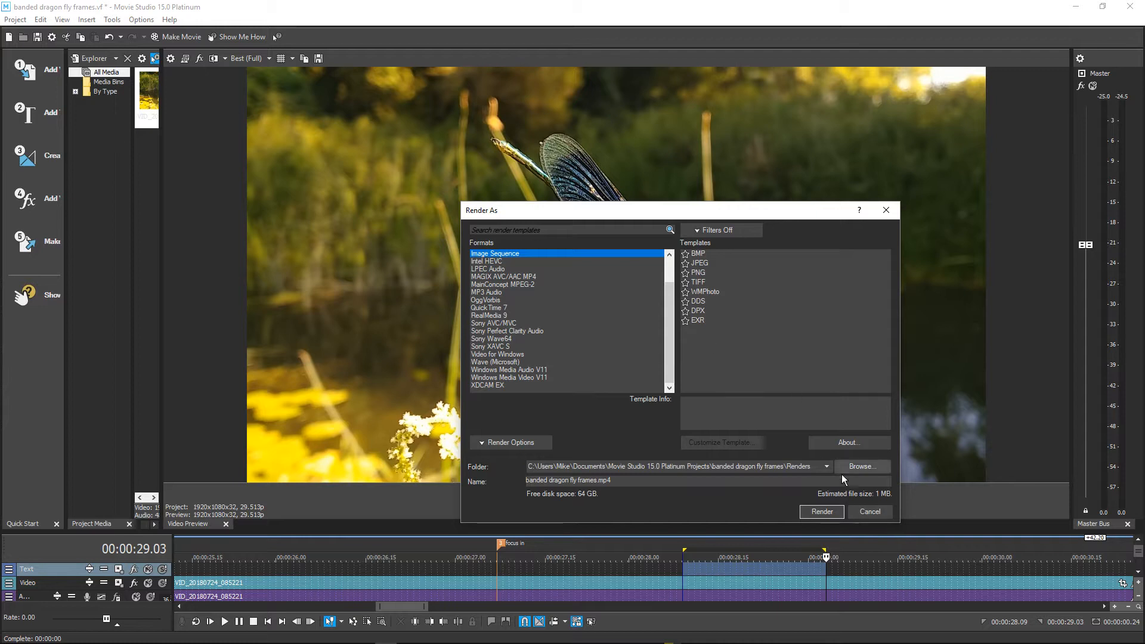
click(861, 511)
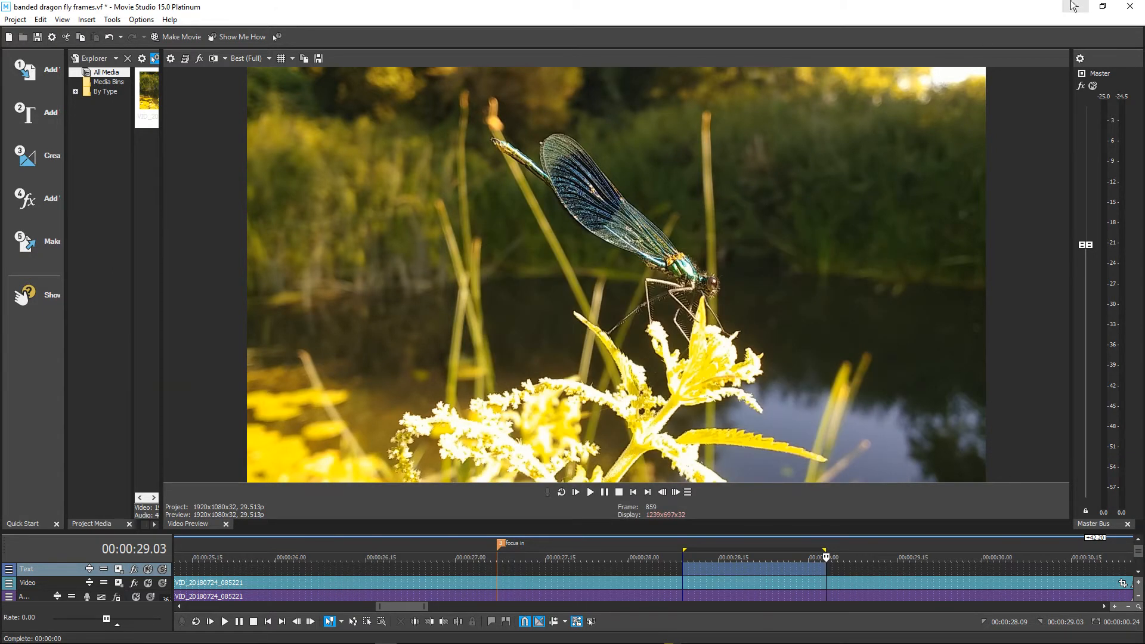
Minimize Movie Studio to switch to GOM Player with VID_20180724_085221.mp4, and widen the player window
click(1076, 6)
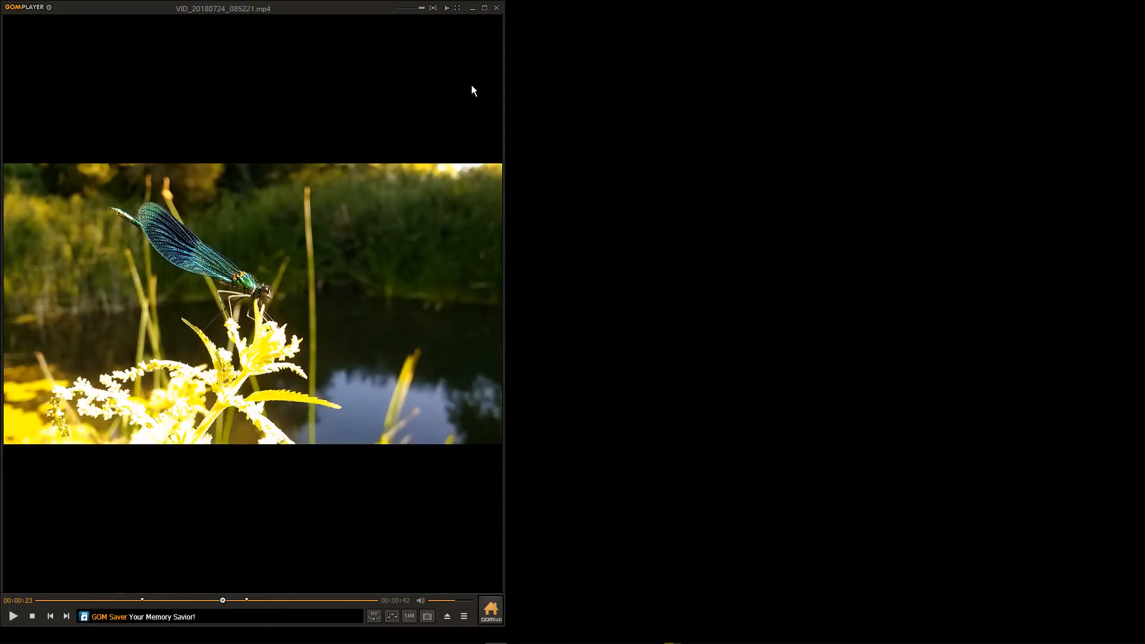
drag(504, 103, 639, 113)
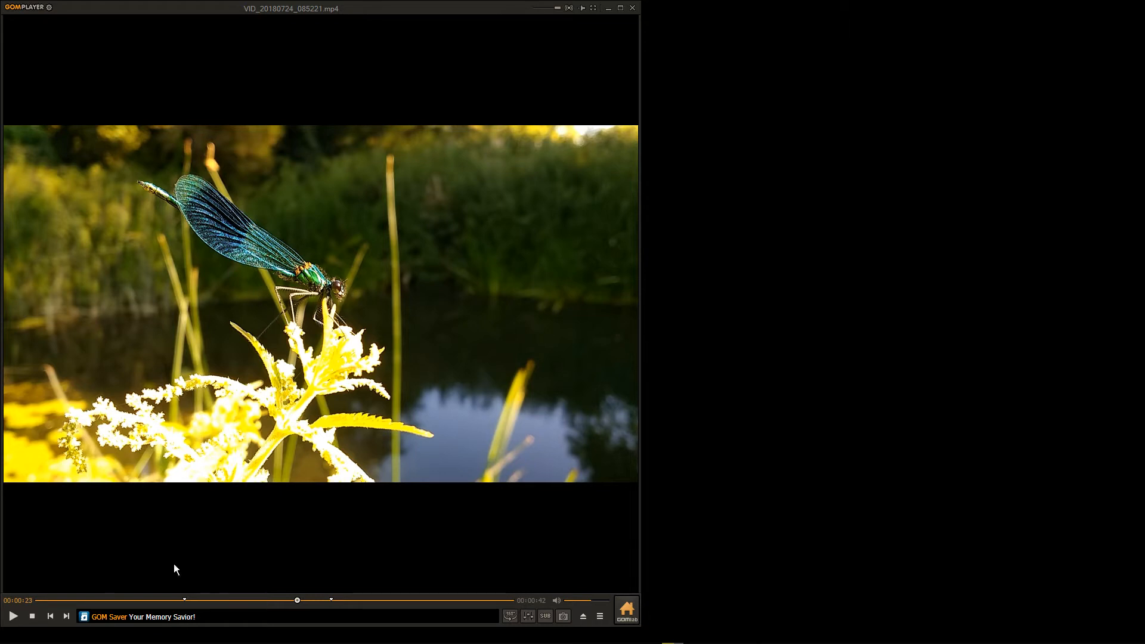
Jump to about 00:00:11 in the video and examine the following frames one at a time
click(173, 601)
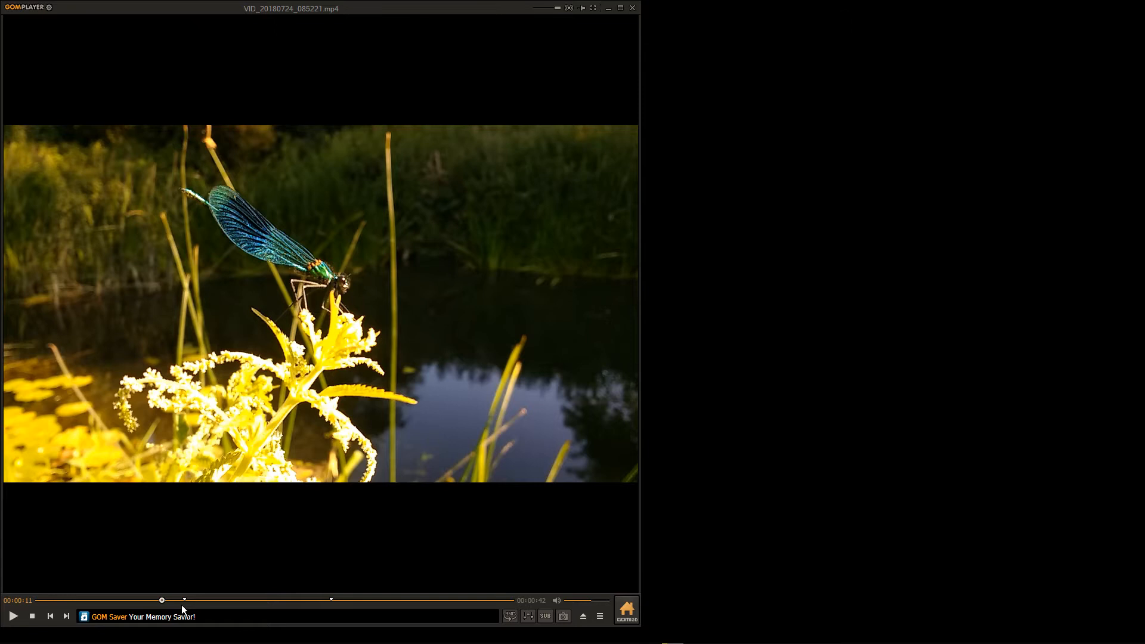
key(f)
key(f)
key(f)
key(f)
key(f)
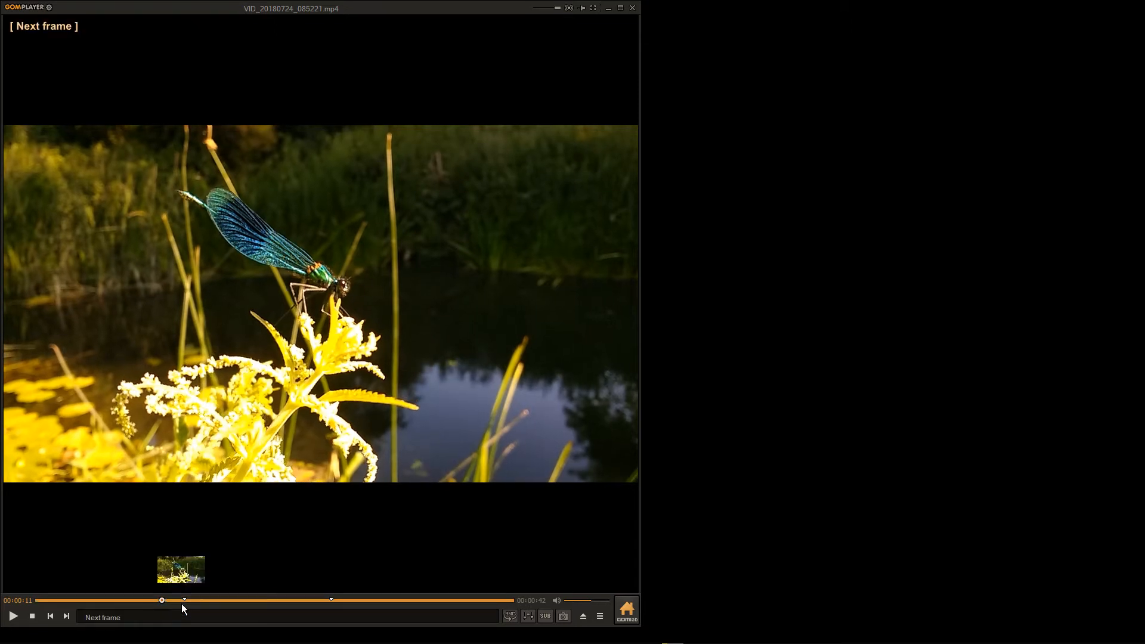
key(f)
key(f)
key(f)
key(f)
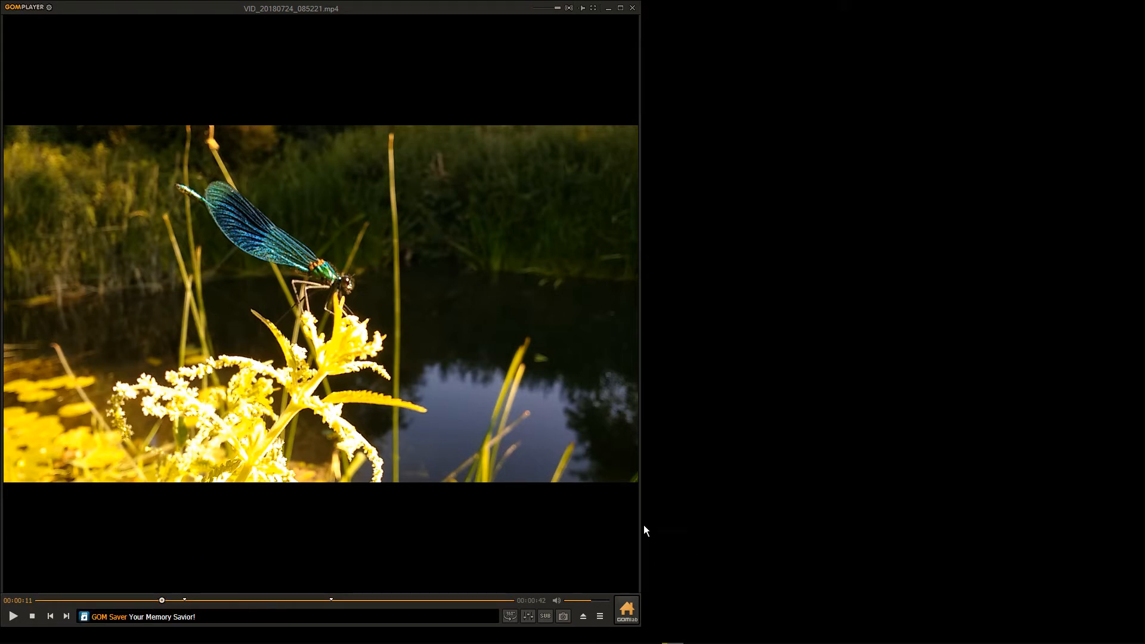
Widen the player window further and examine the video frame by frame from the bookmark at 00:00:13
drag(640, 524, 1046, 509)
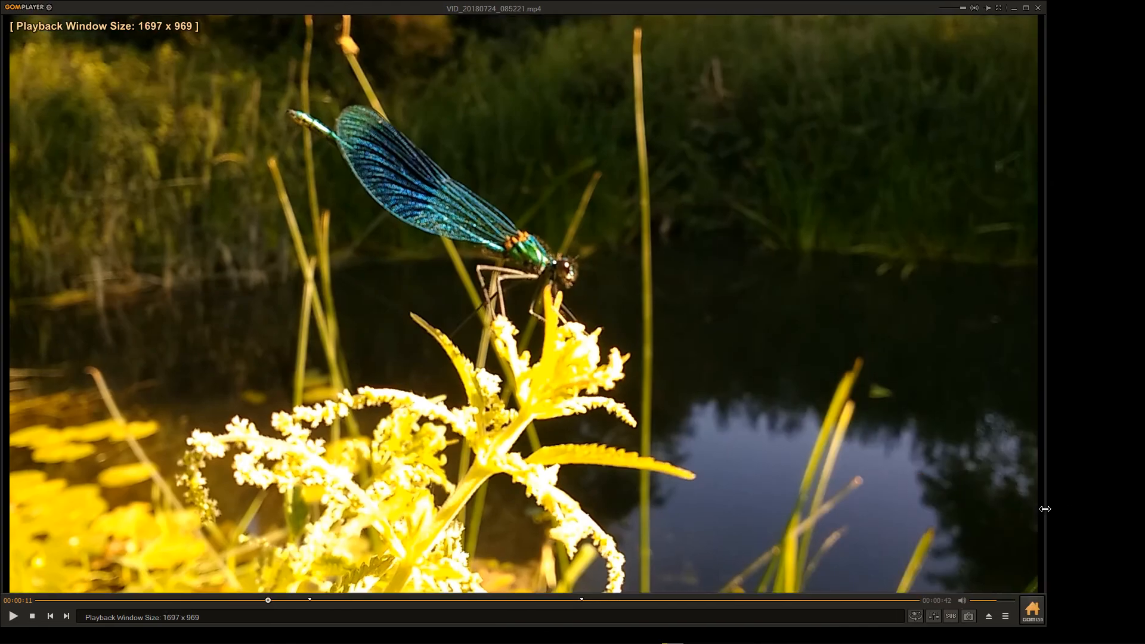
click(310, 599)
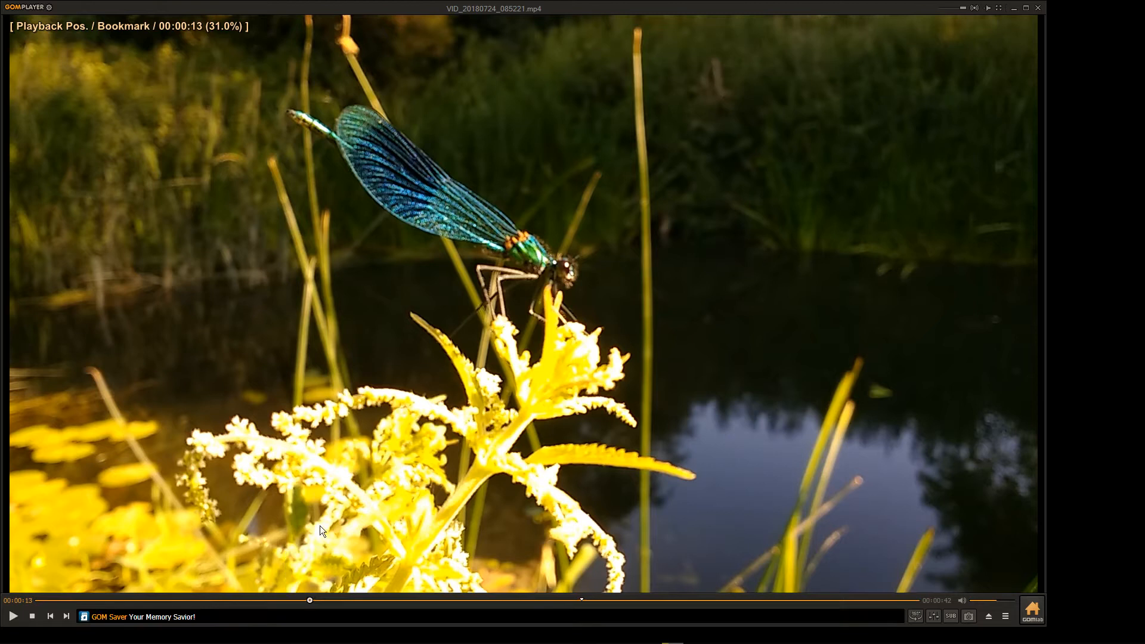
key(f)
key(f)
key(f)
key(f)
key(f)
key(f)
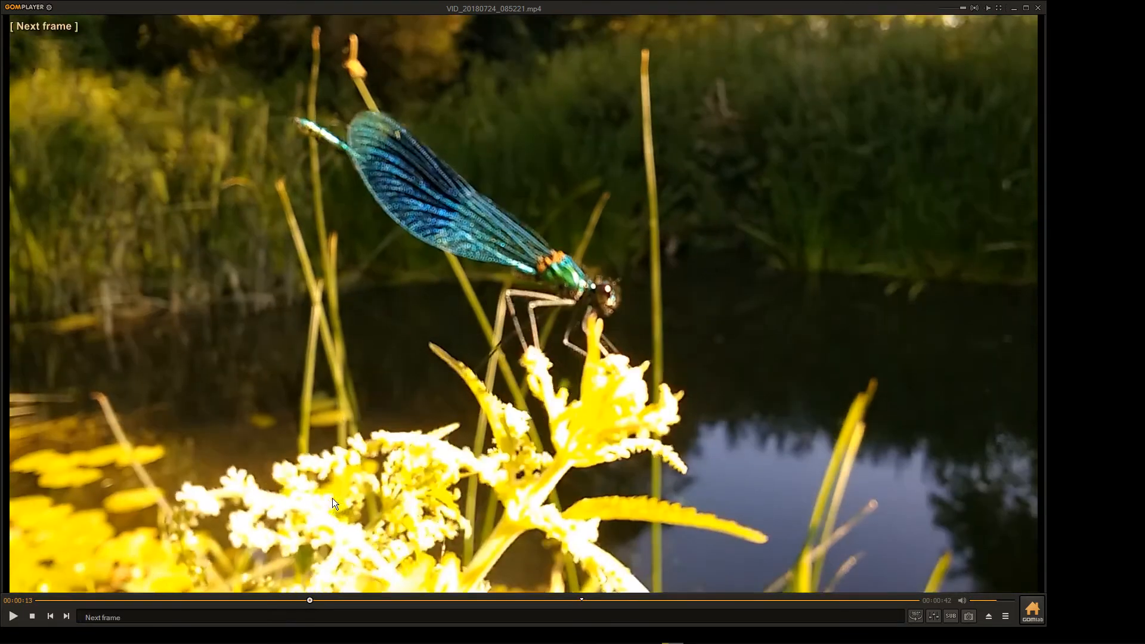
key(f)
key(f)
key(f)
key(f)
key(f)
key(f)
key(f)
key(f)
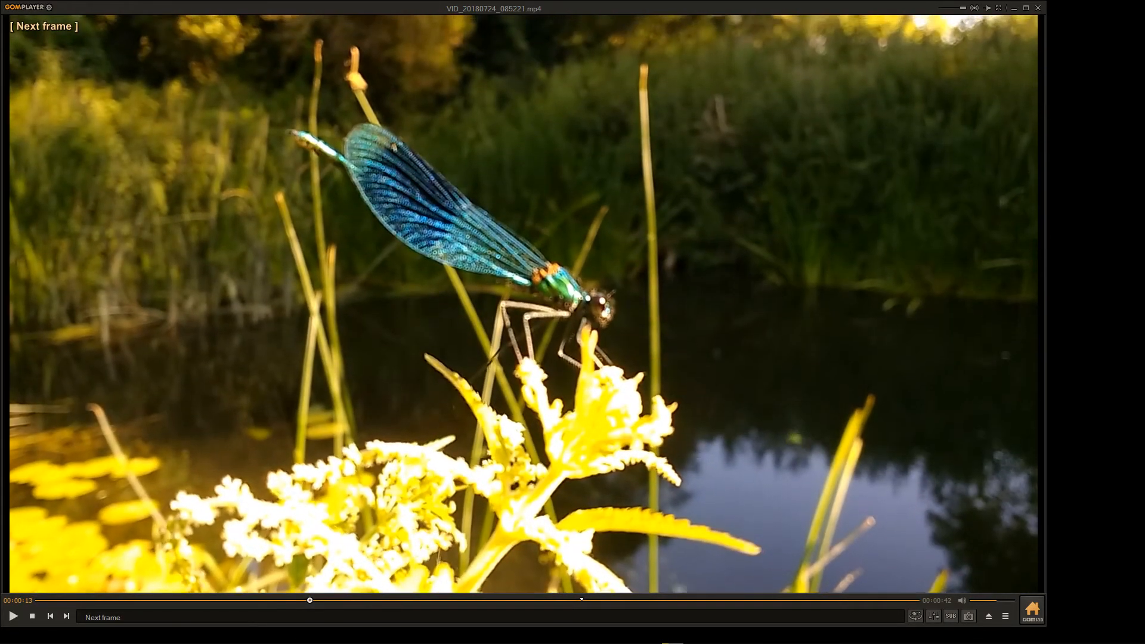
key(f)
key(f)
key(f)
key(f)
key(f)
key(f)
key(f)
key(f)
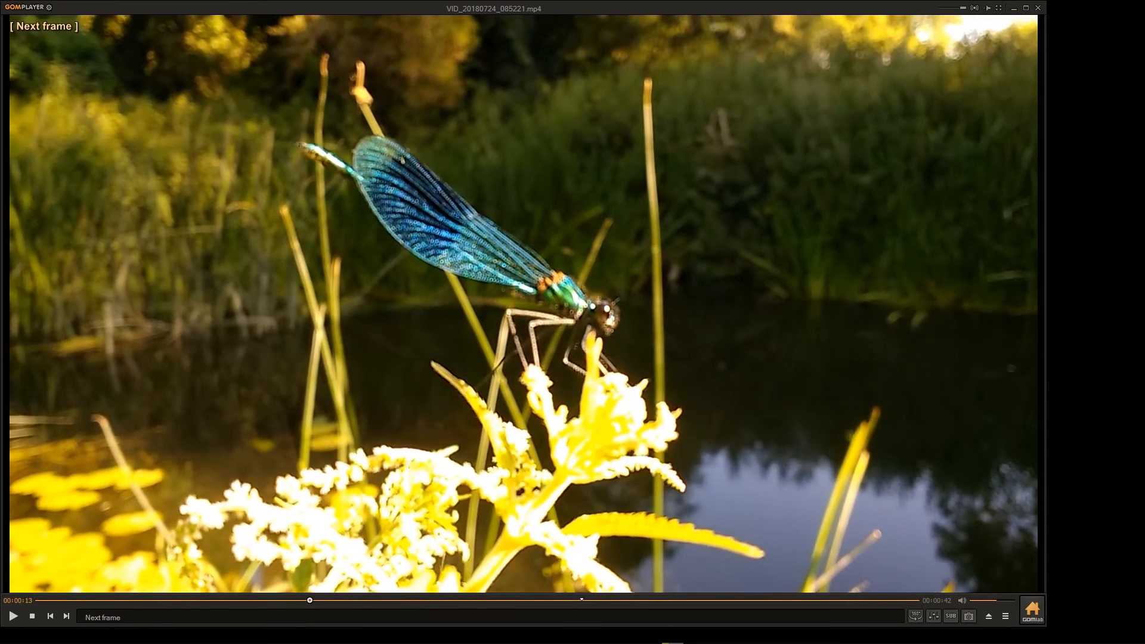
Examine the dragonfly video one frame at a time from 00:00:13 to 00:00:14 to find a sharp frame
key(f)
key(f)
key(f)
key(f)
key(f)
key(f)
key(f)
key(f)
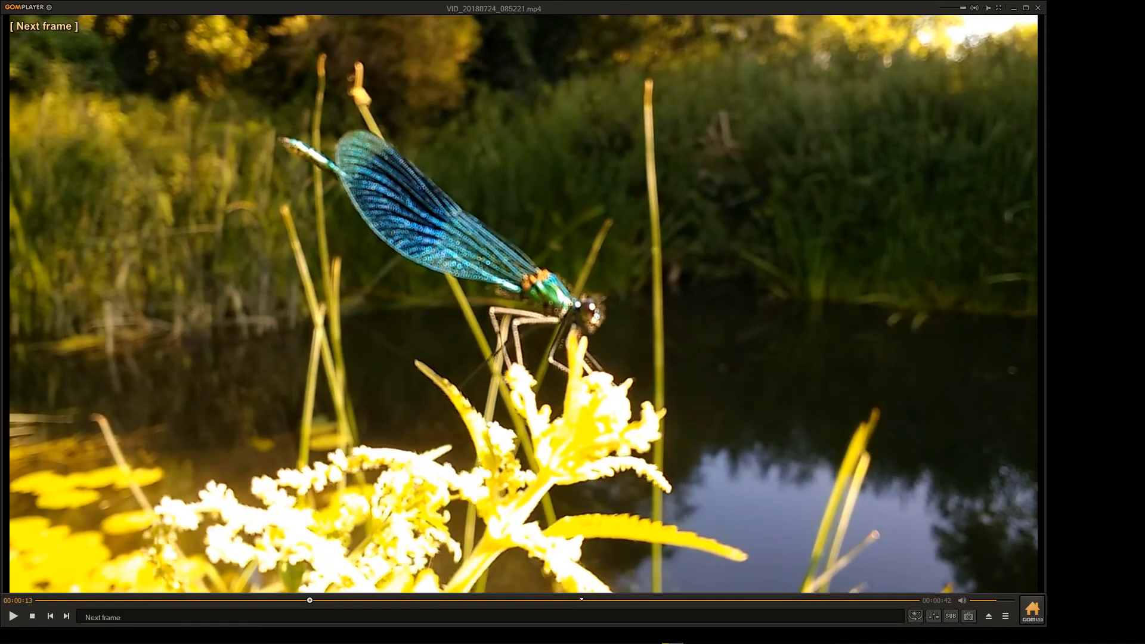
key(f)
key(f)
key(f)
key(f)
key(f)
key(f)
key(f)
key(f)
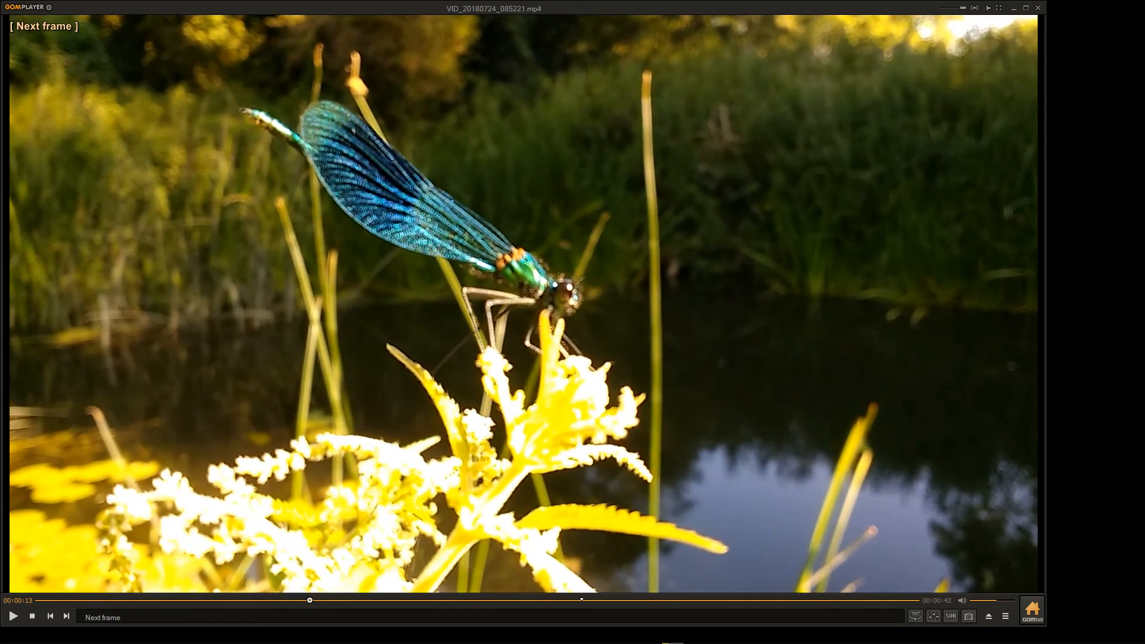
key(f)
key(f)
key(f)
key(f)
key(f)
key(f)
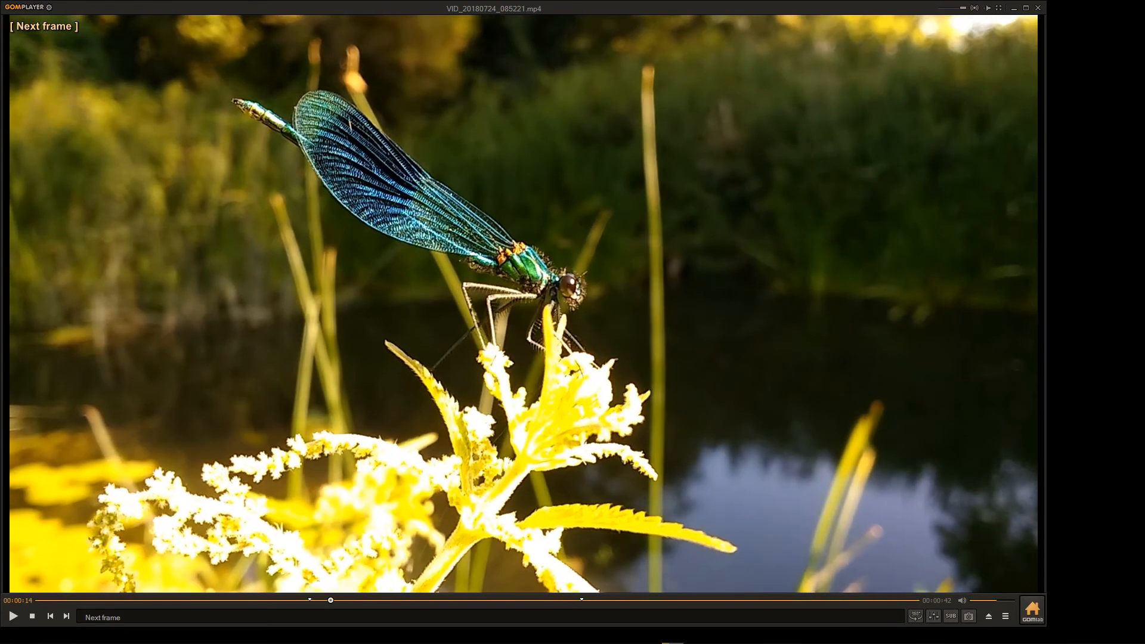
key(f)
key(f)
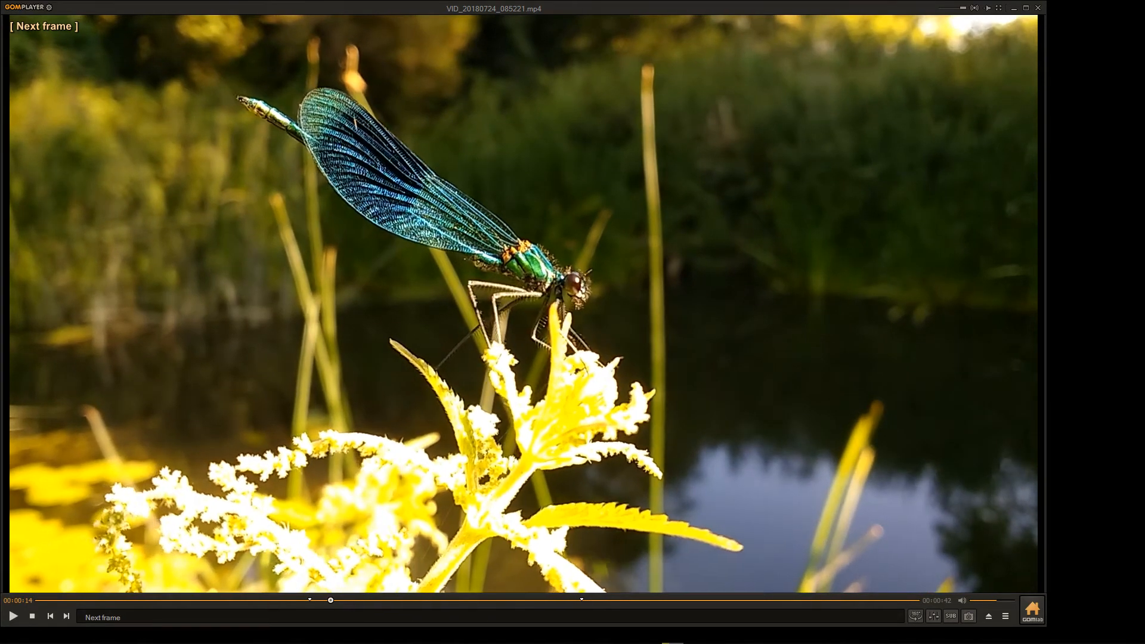
Capture the frame at 00:00:15 as an image, view its PNG in the Capture folder, and return to the player
click(970, 621)
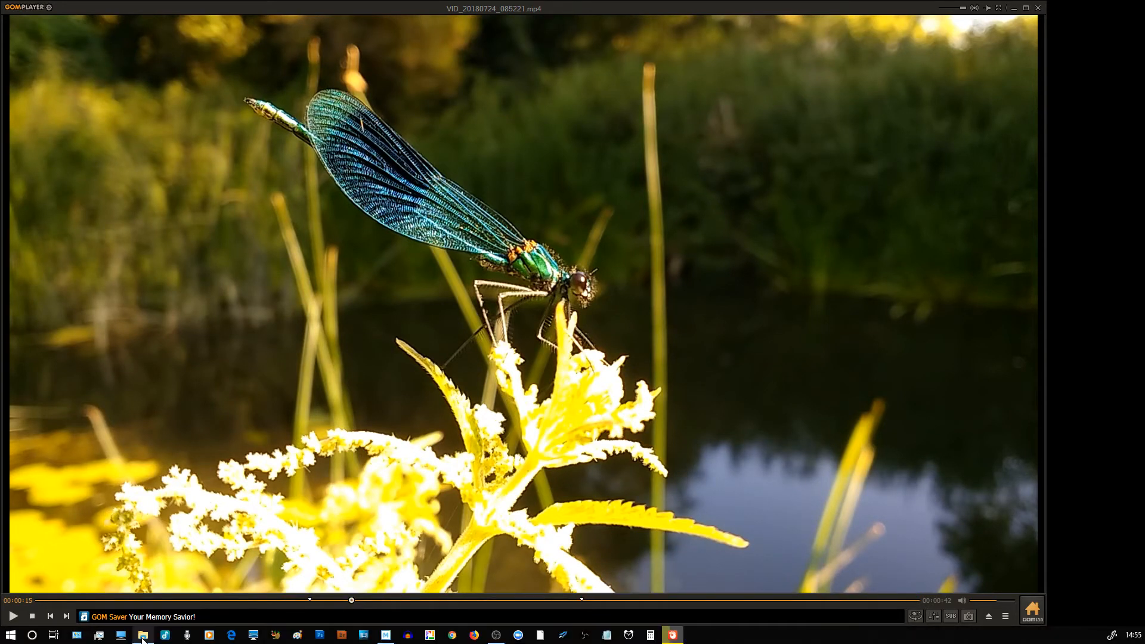
click(143, 637)
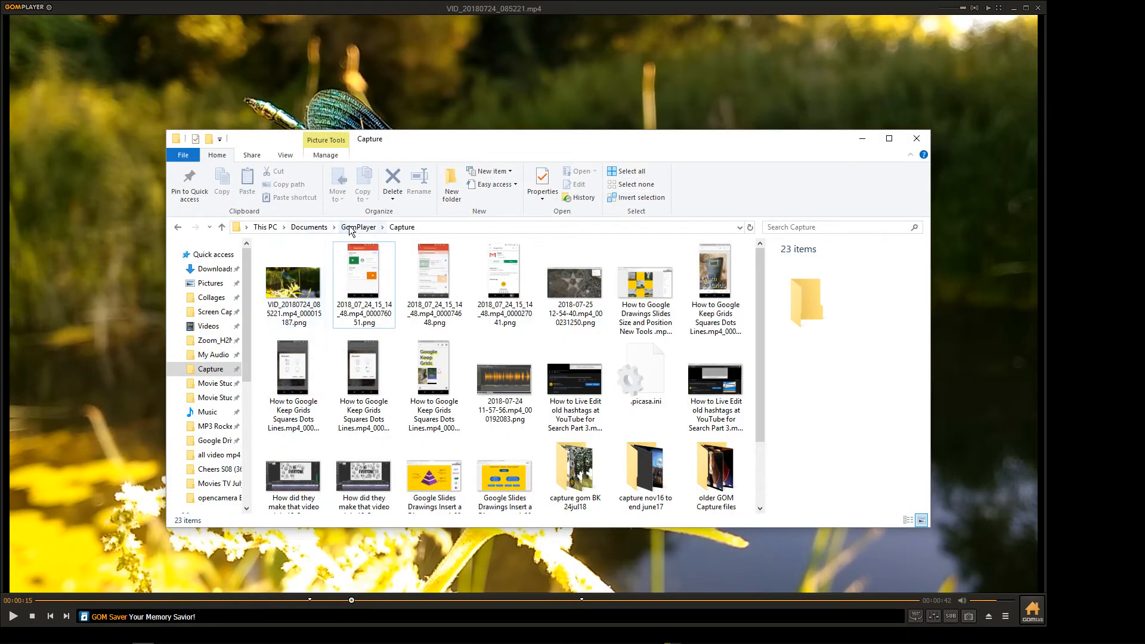
click(285, 291)
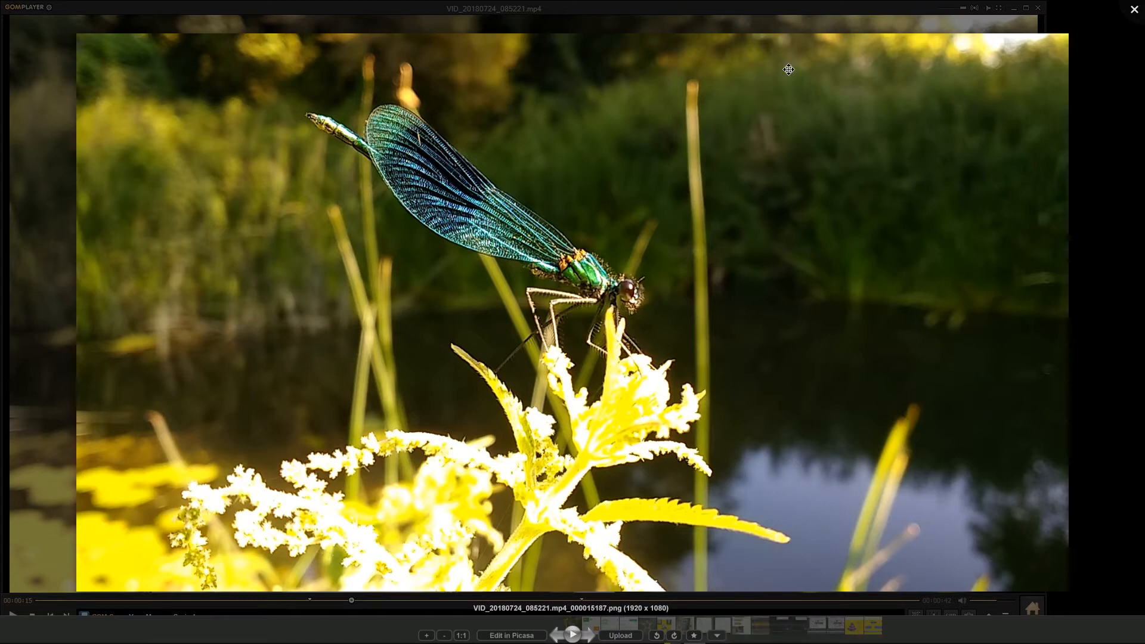
click(1135, 11)
click(865, 139)
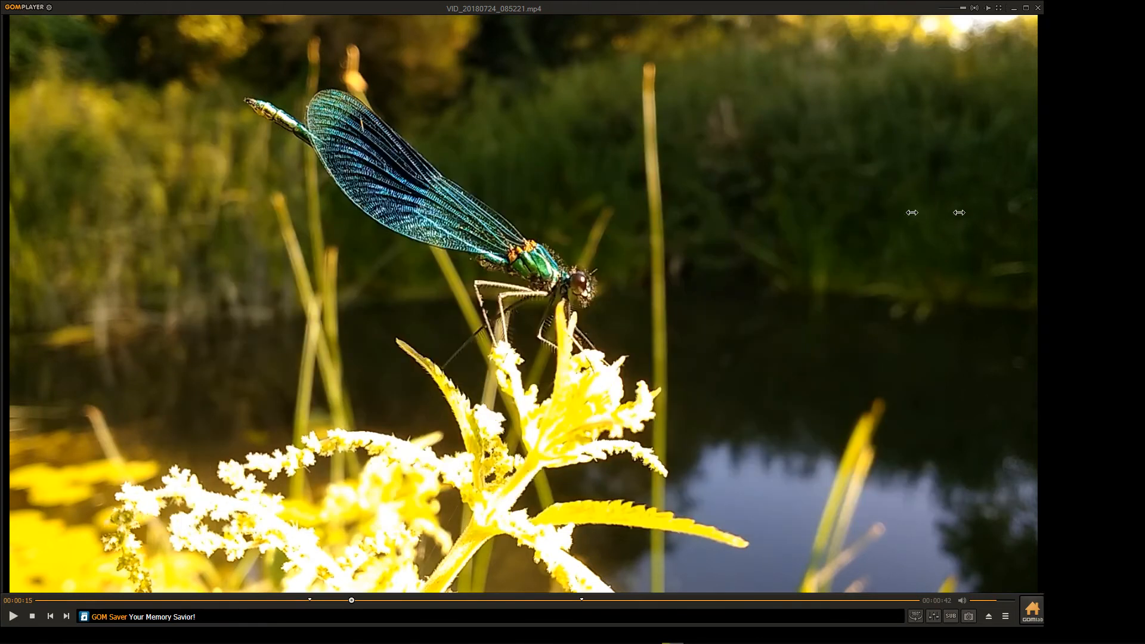
Open the Advanced Screen Capture settings and arrange them and the control panel beside the player, resized to 1414 x 969
drag(1045, 220, 658, 206)
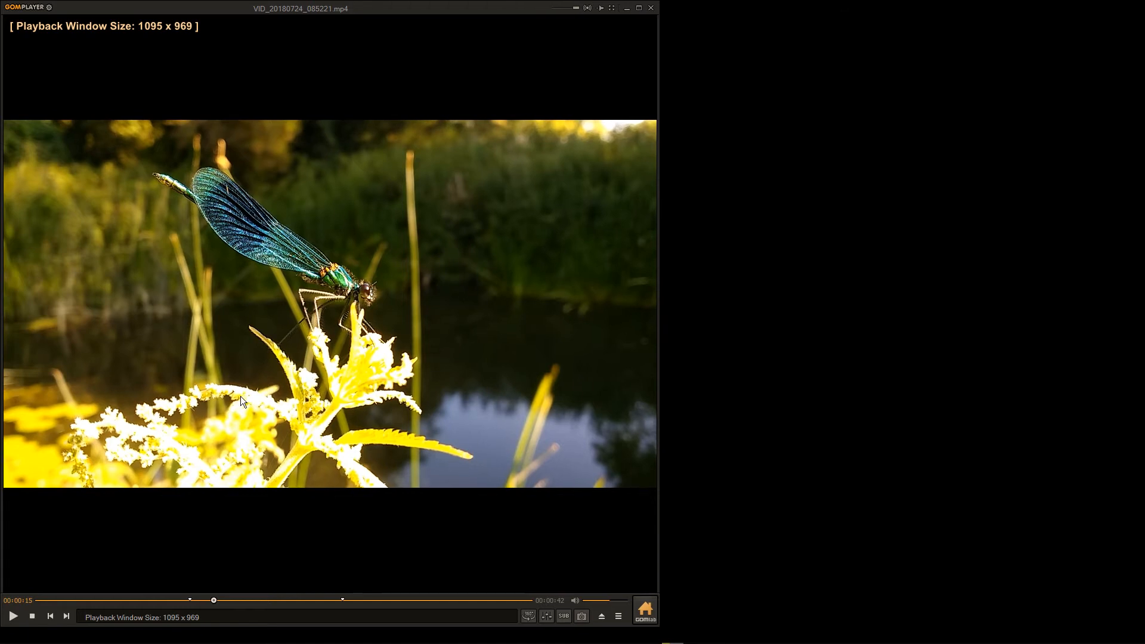
click(546, 617)
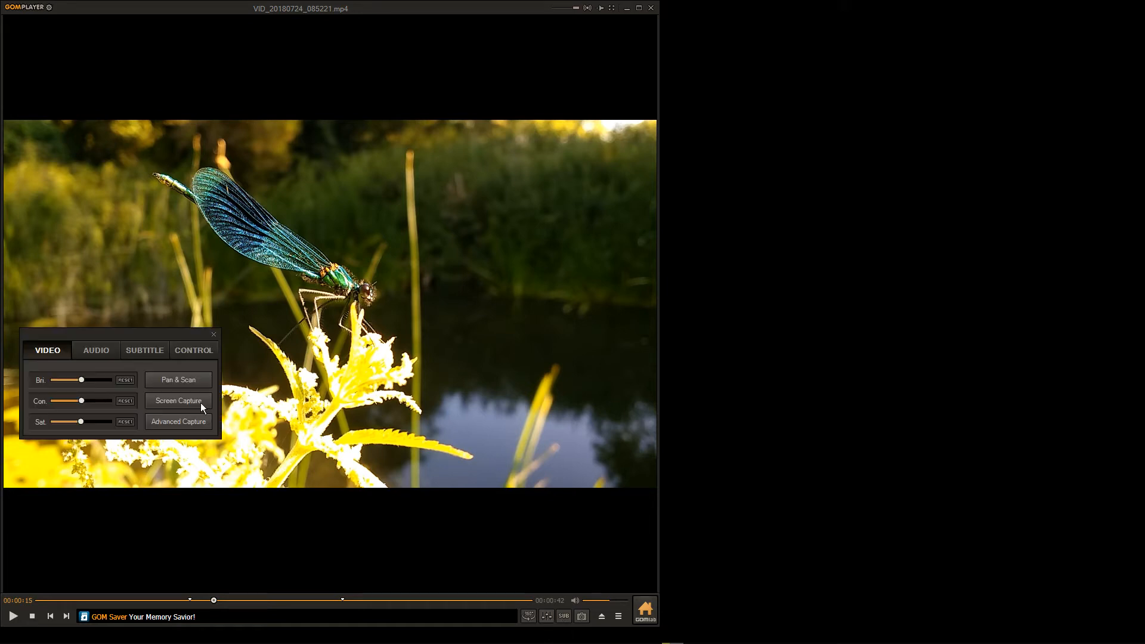
drag(116, 332, 767, 374)
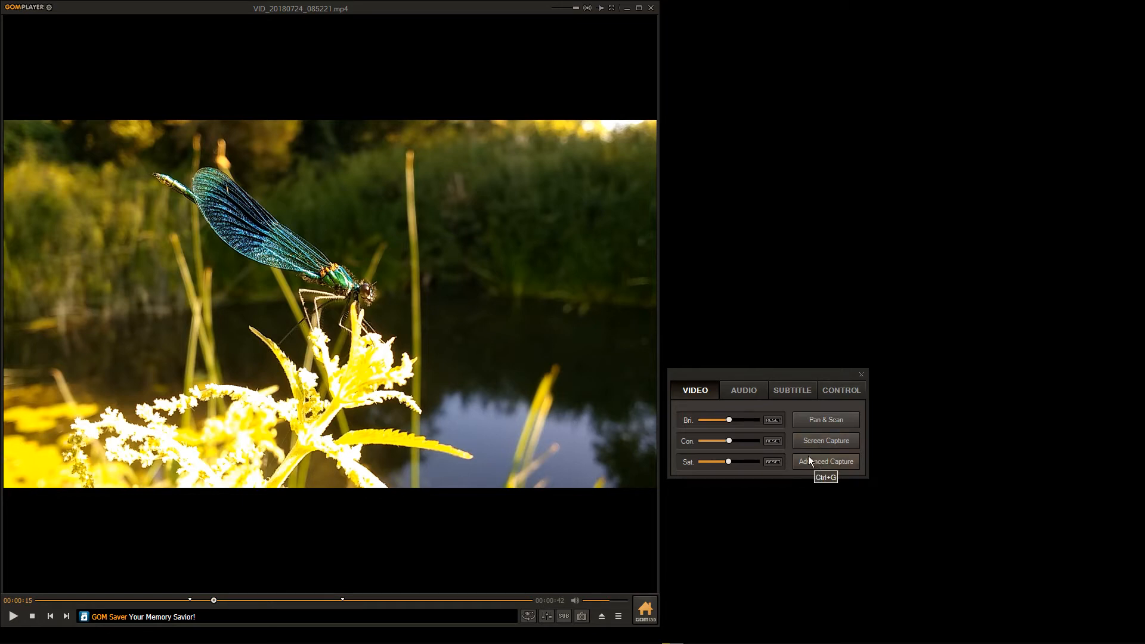
drag(581, 134, 954, 24)
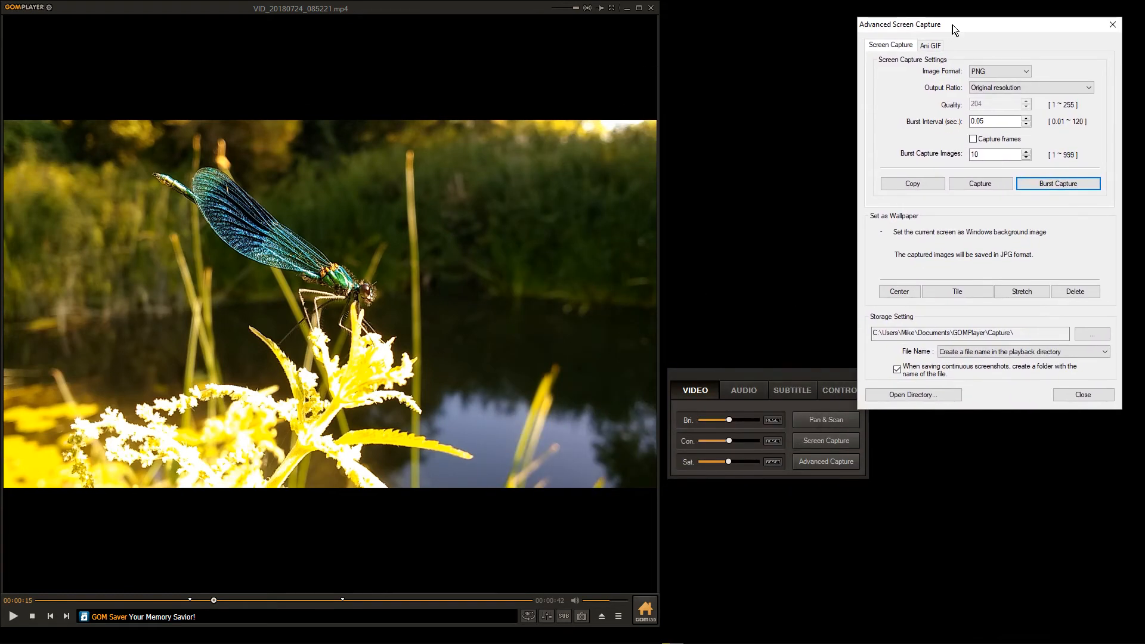
drag(709, 378, 923, 459)
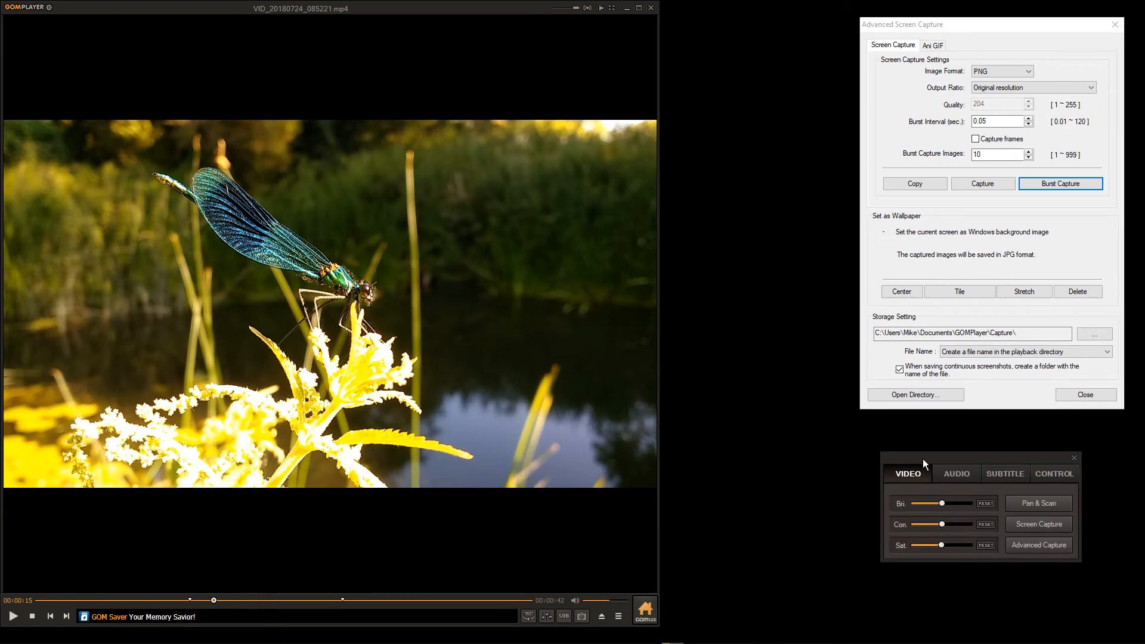
drag(660, 217, 849, 251)
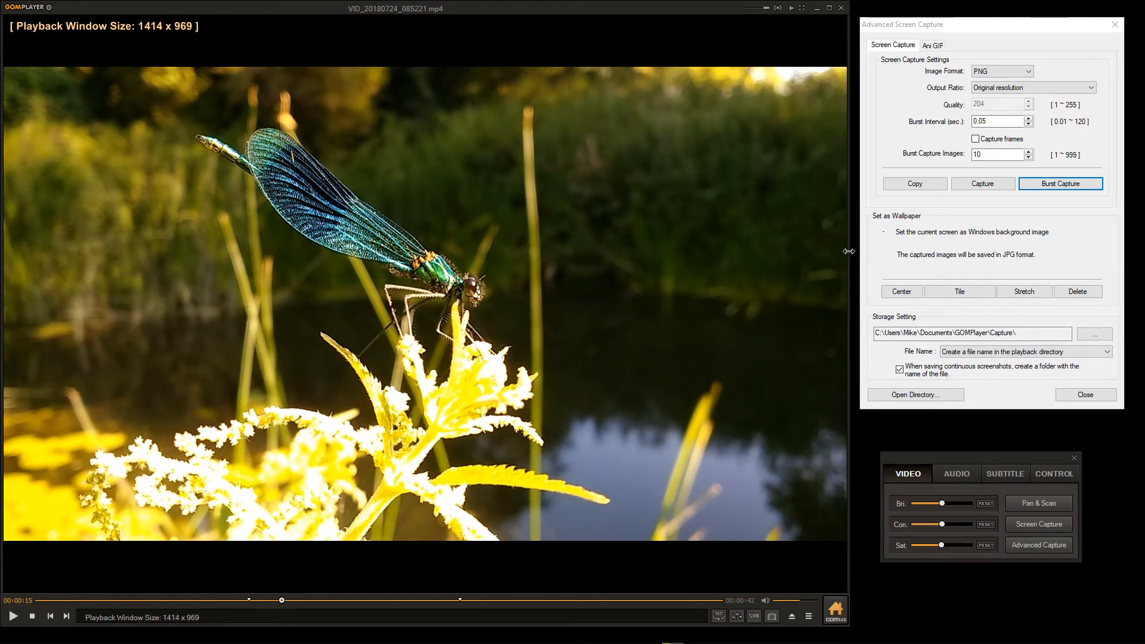
Move the playback position to 00:00:24, just before the second bookmark
click(454, 600)
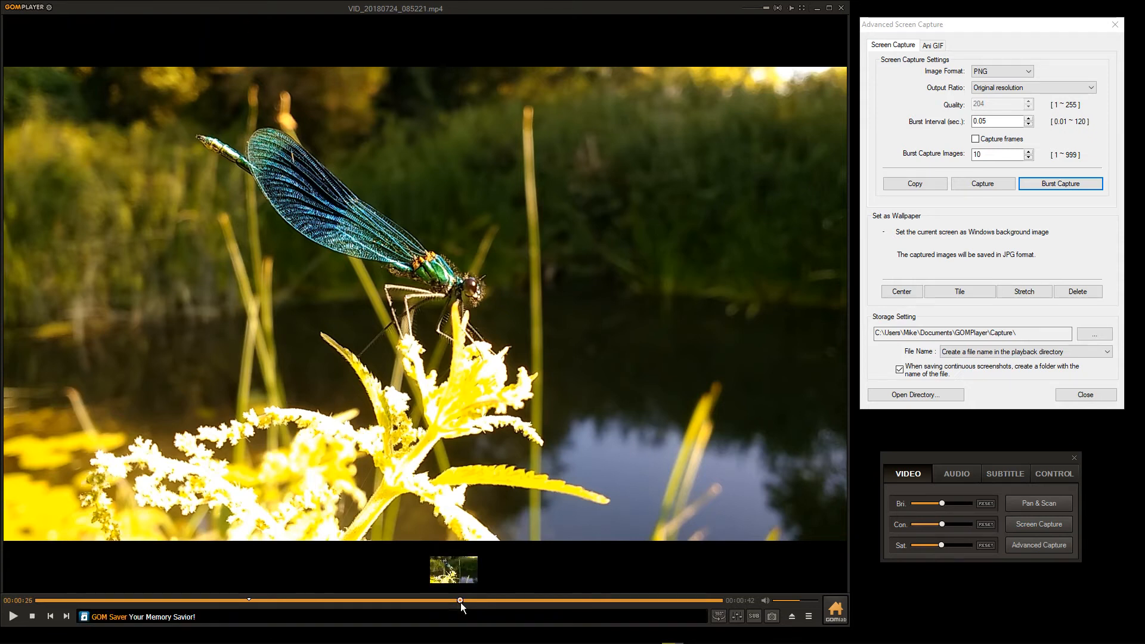
click(451, 599)
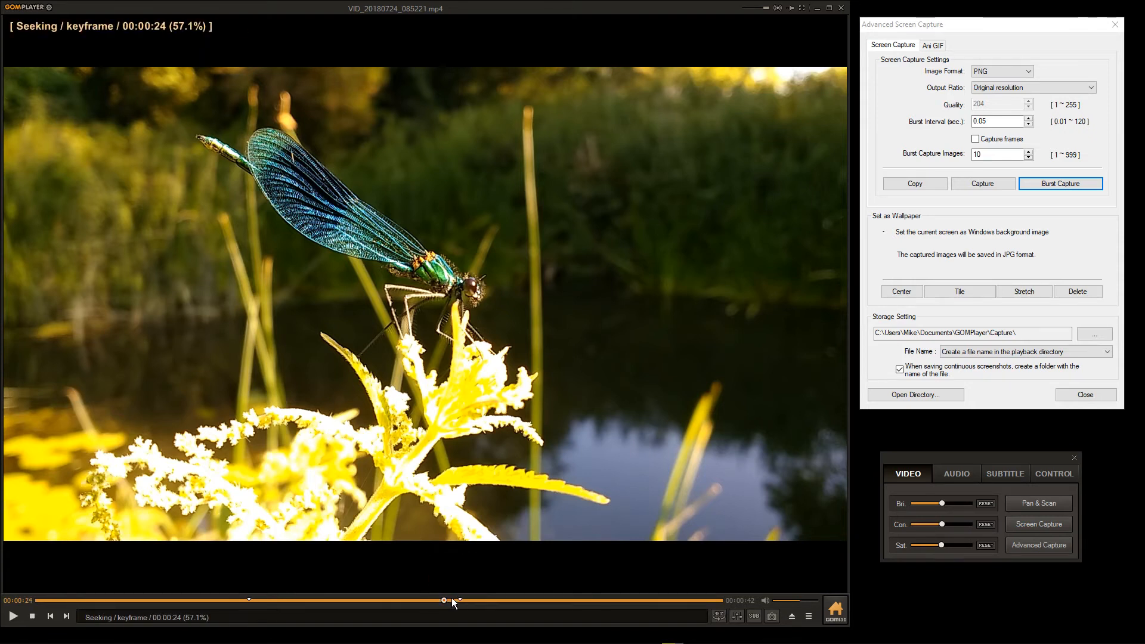
click(453, 599)
click(447, 598)
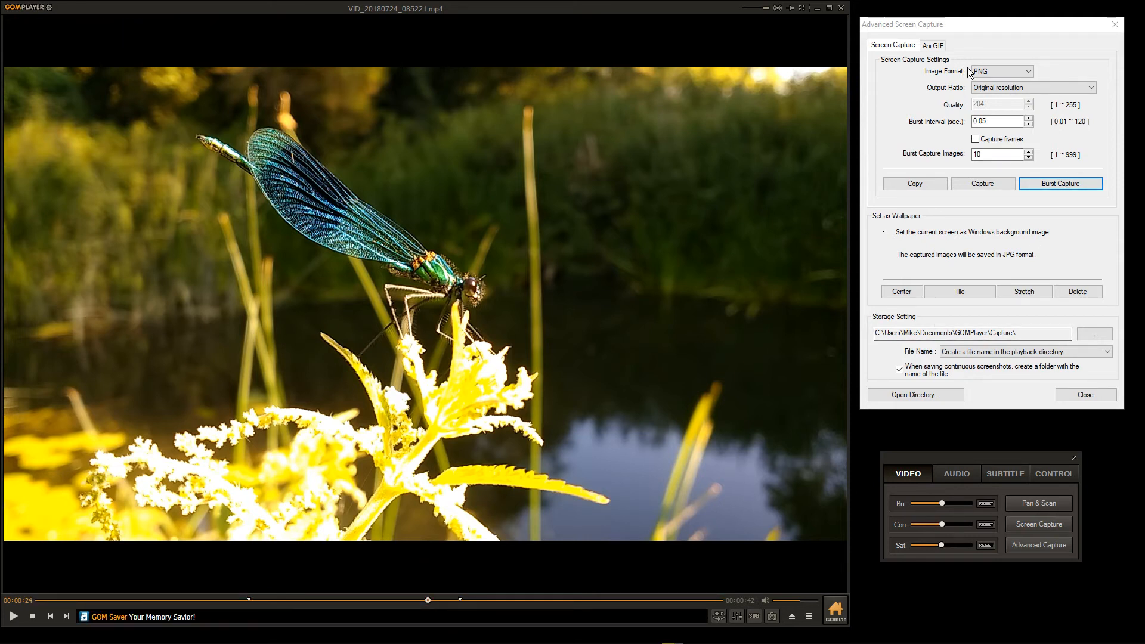
Review the output ratio, burst capture, storage folder and file name settings for advanced screen capture
click(990, 87)
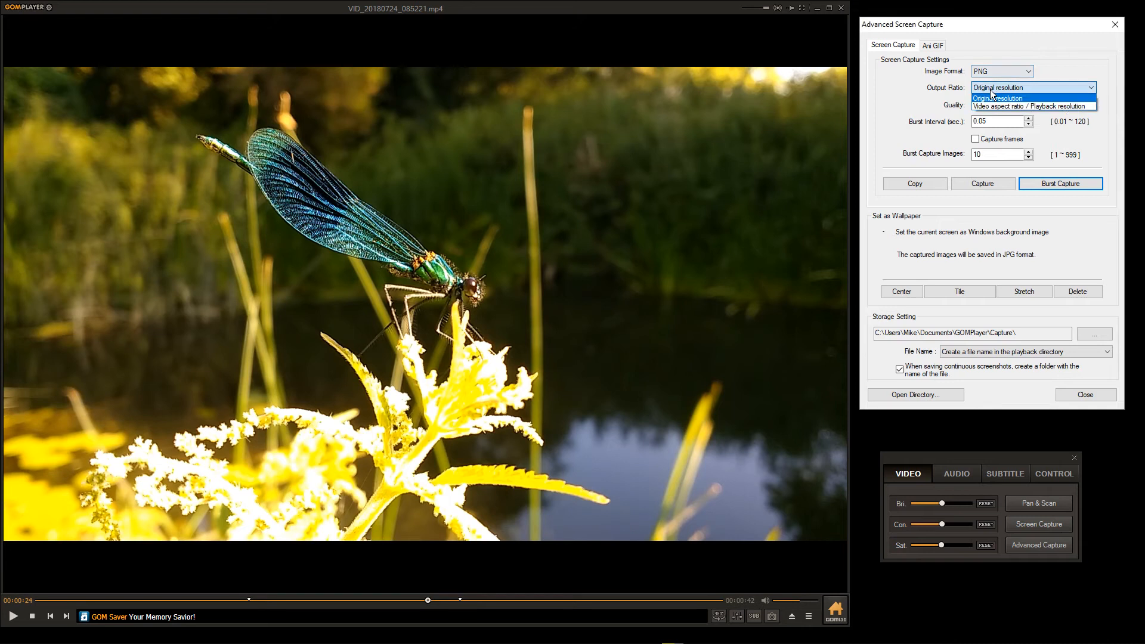
click(990, 89)
key(Tab)
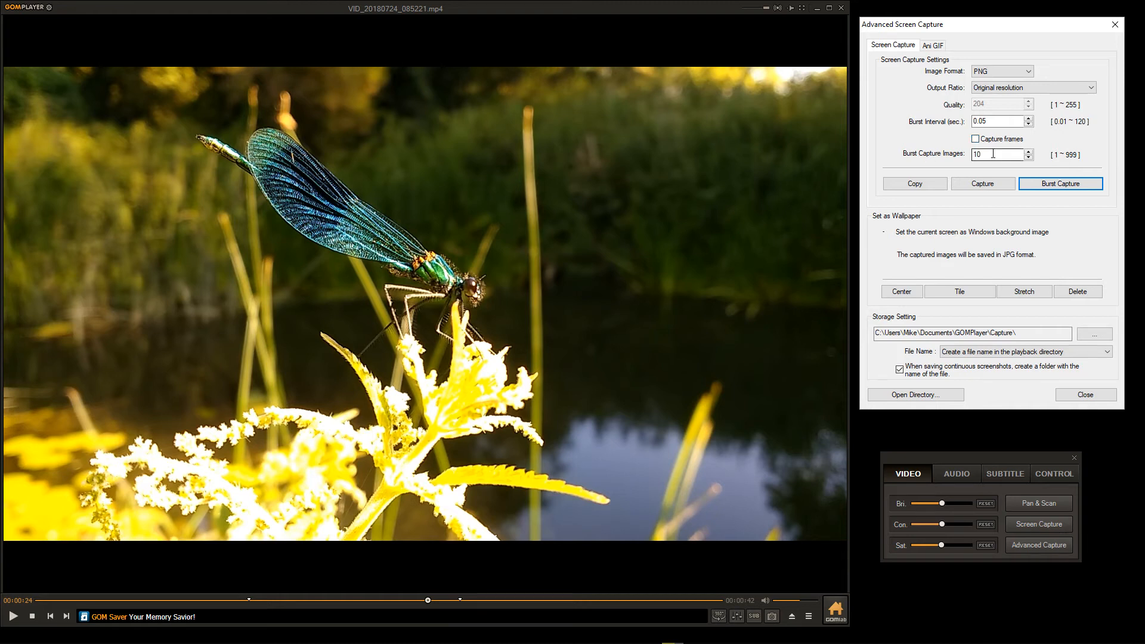
click(1036, 192)
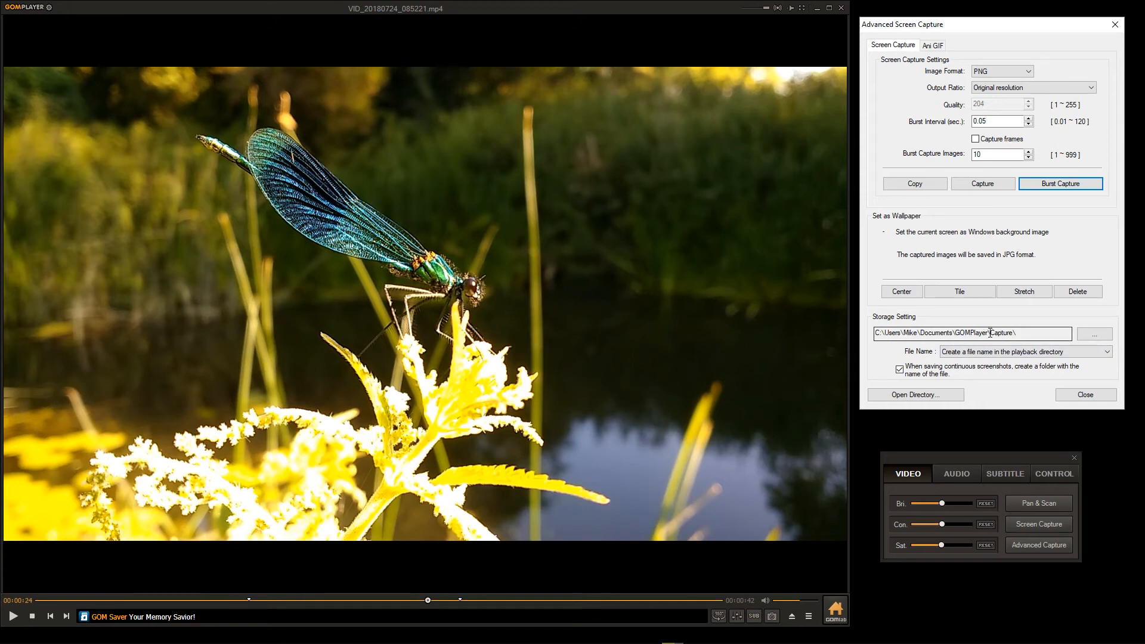
click(1015, 352)
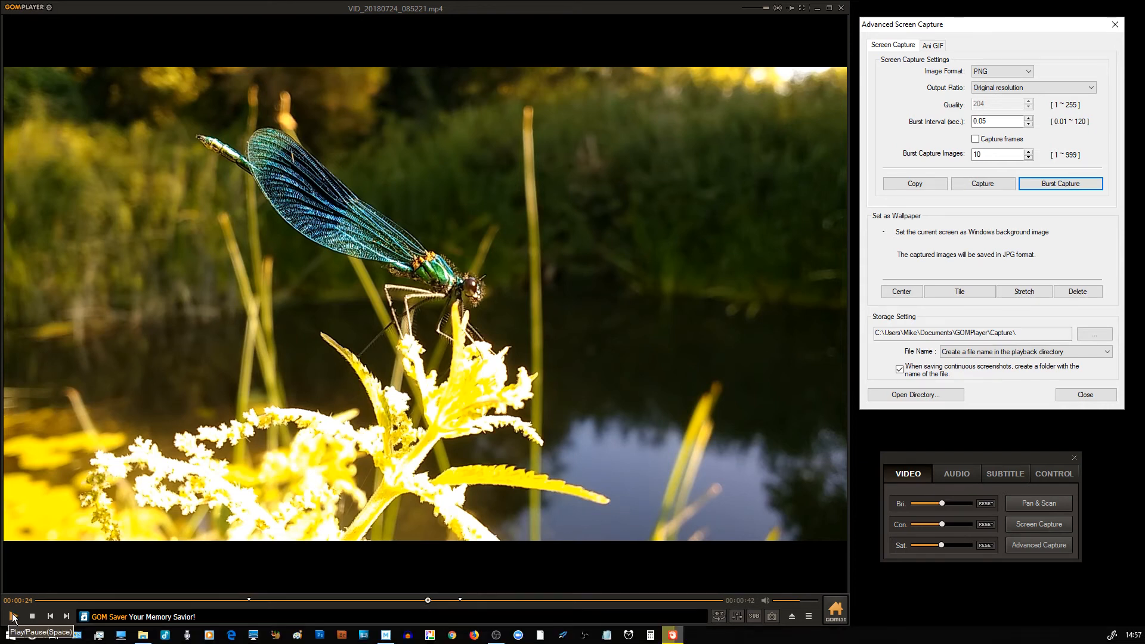
Play the video from 00:00:24, burst-capture PNG images while it runs, and pause playback
click(1050, 187)
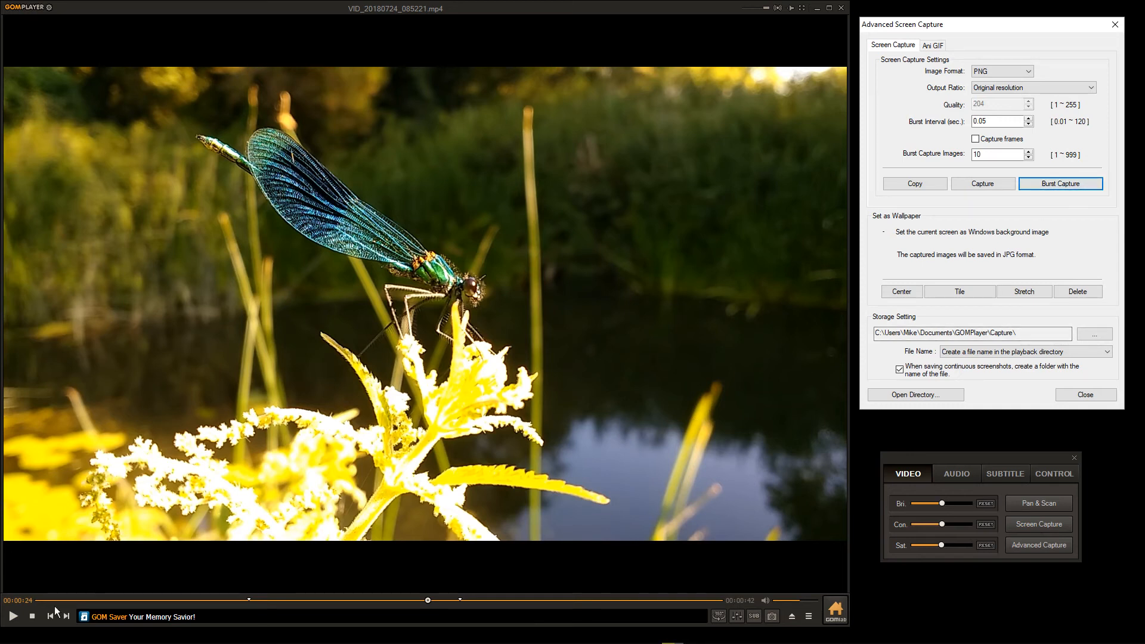
click(11, 616)
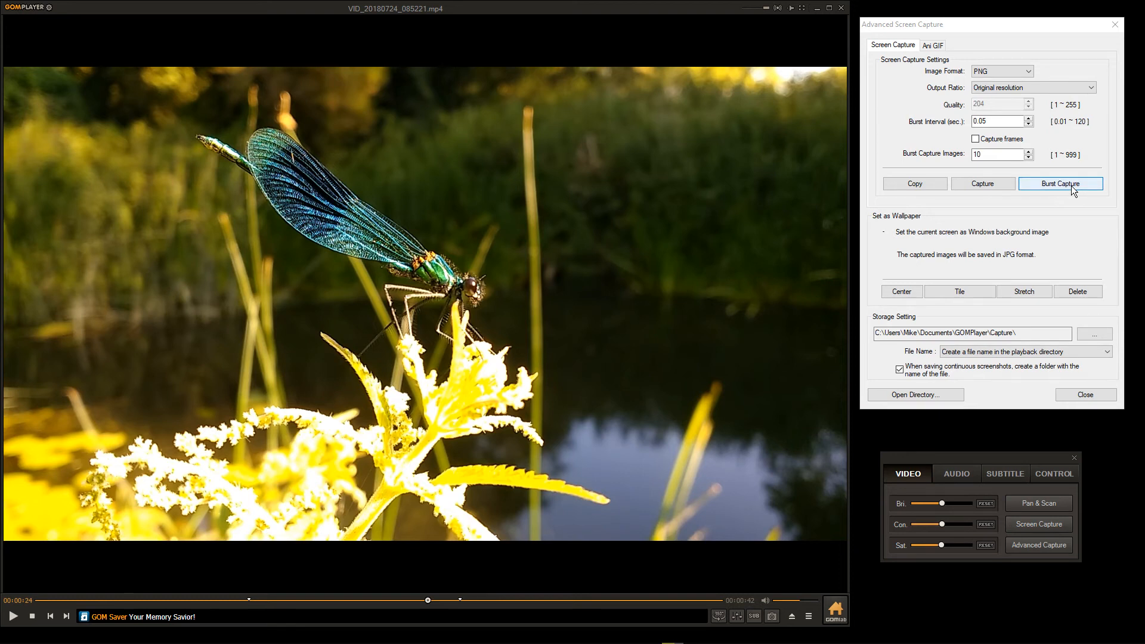
click(1074, 188)
click(12, 618)
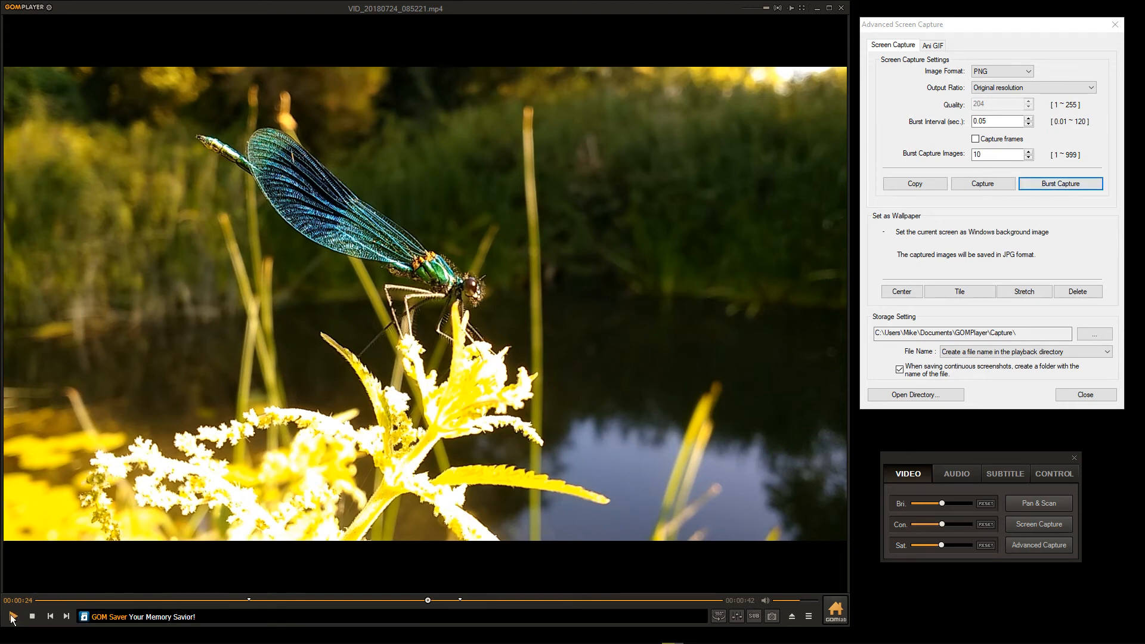
click(11, 618)
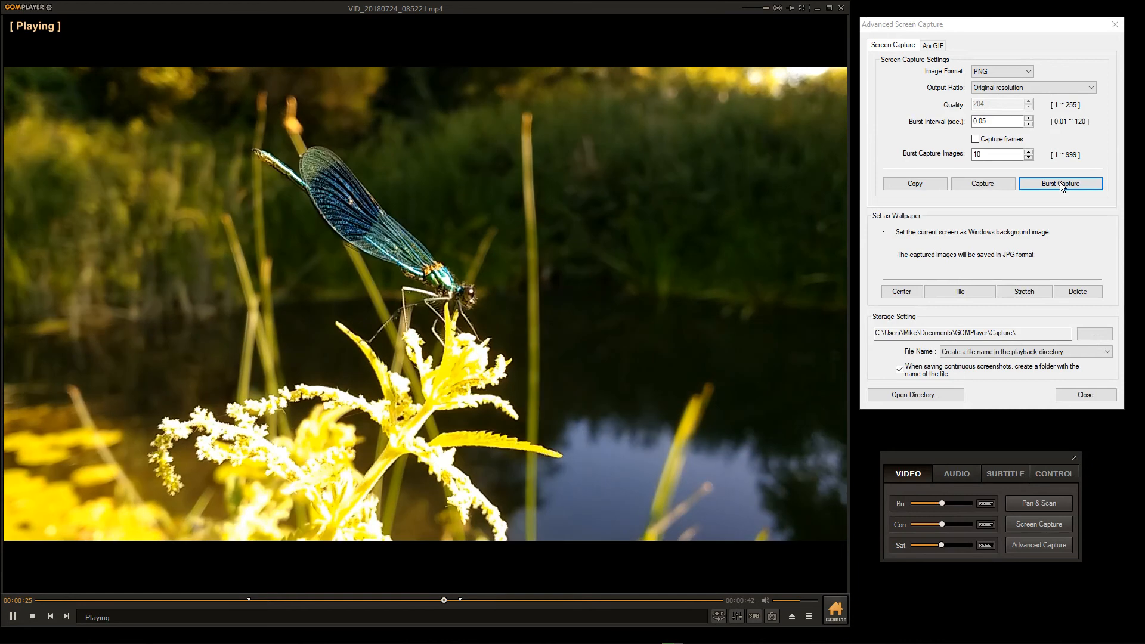
click(1060, 183)
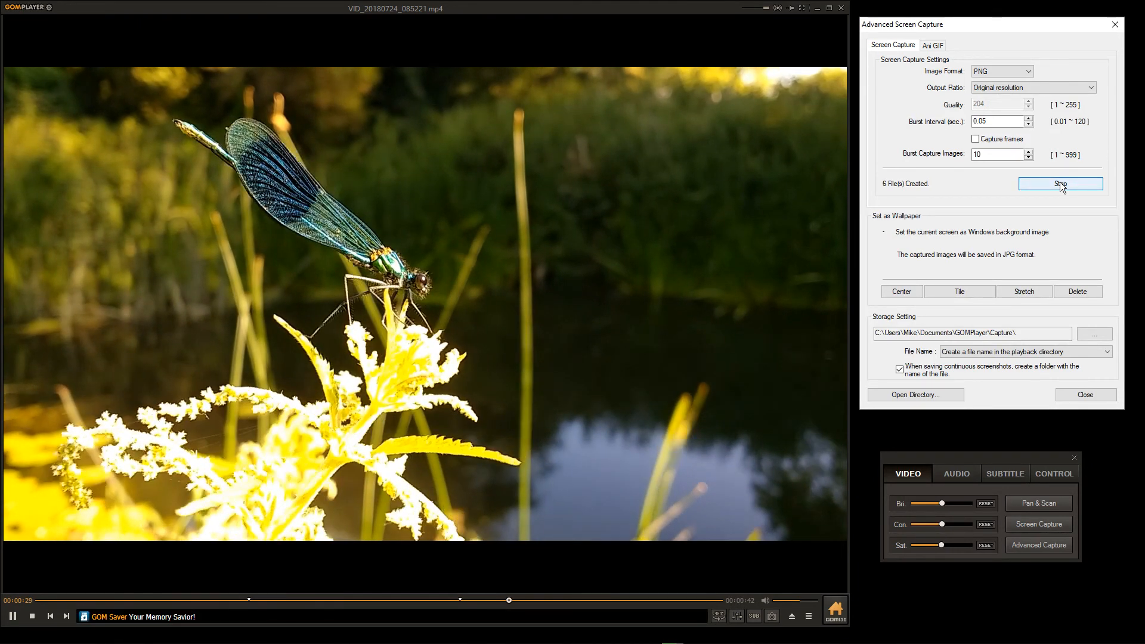
click(1060, 184)
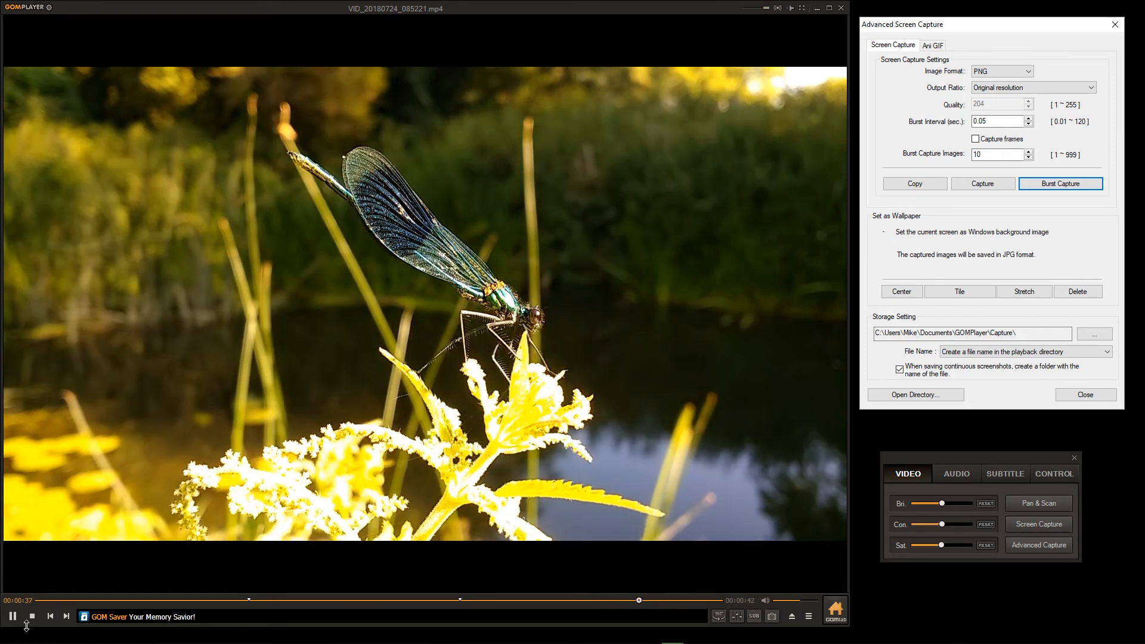
click(145, 430)
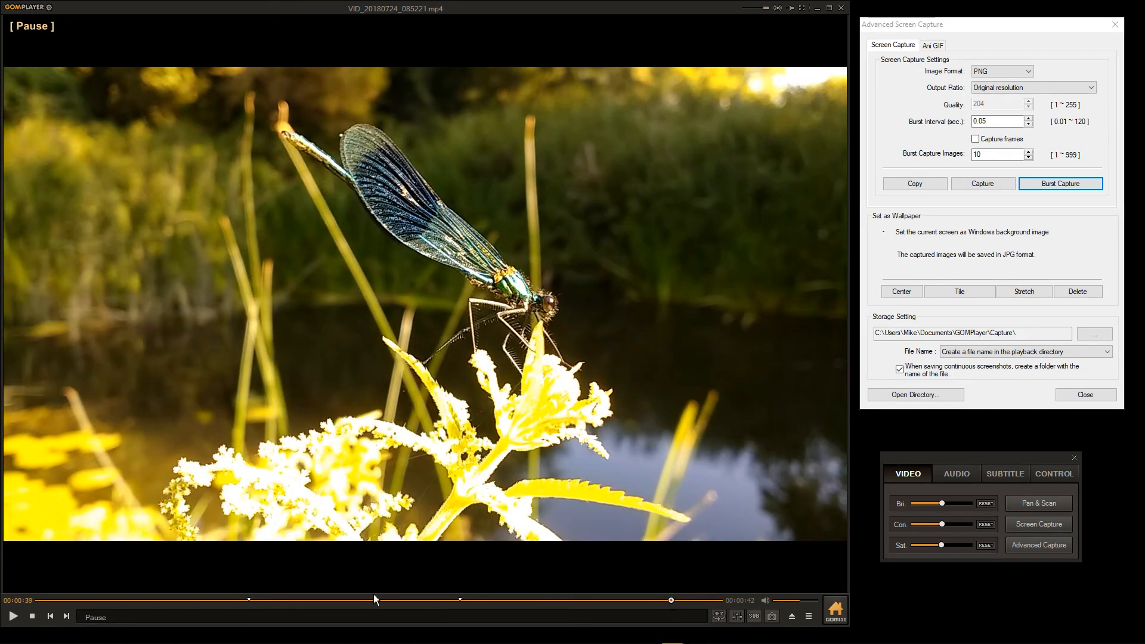
Open the VID_20180724_085221.mp4 folder inside Capture, maximize its window, and view the first captured image, ending in 000026128.png
mouse_move(136, 638)
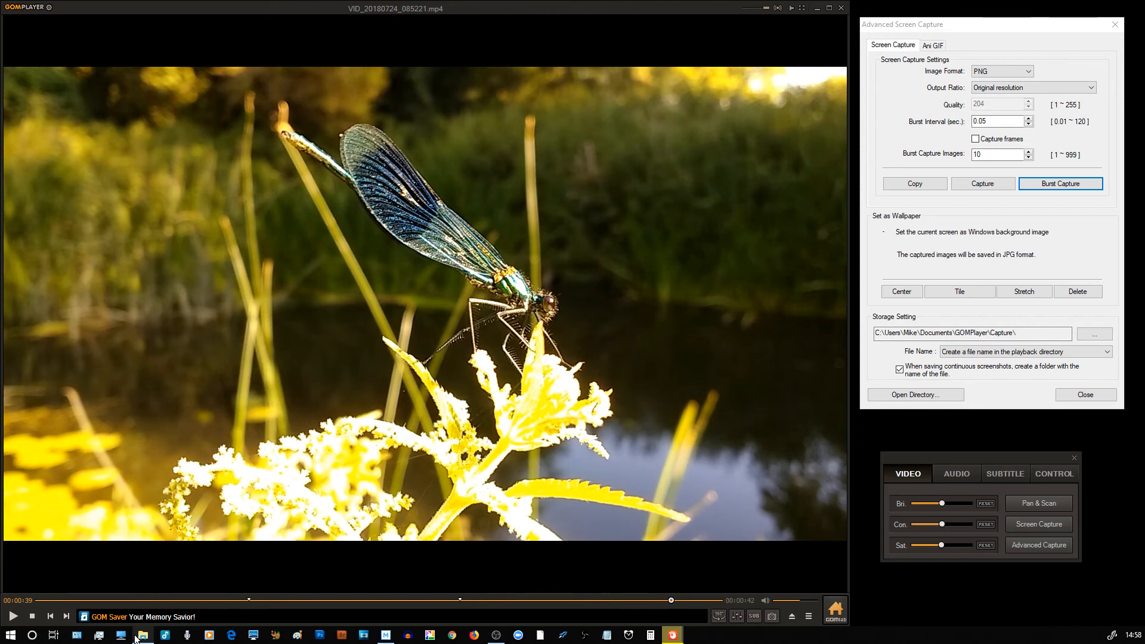
click(141, 636)
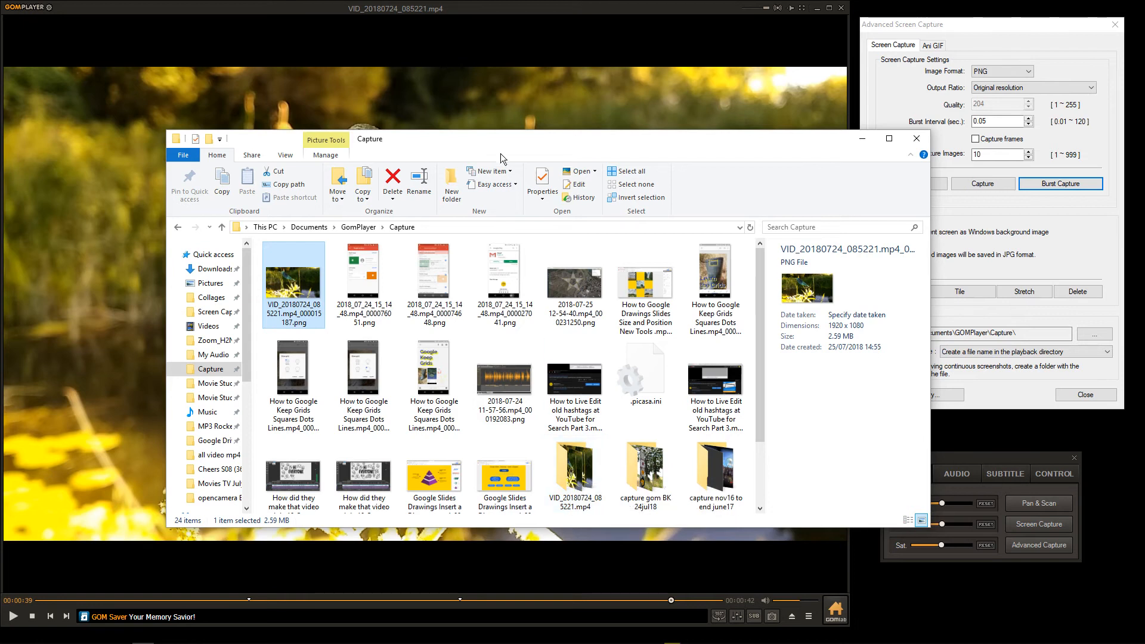
drag(500, 153, 465, 60)
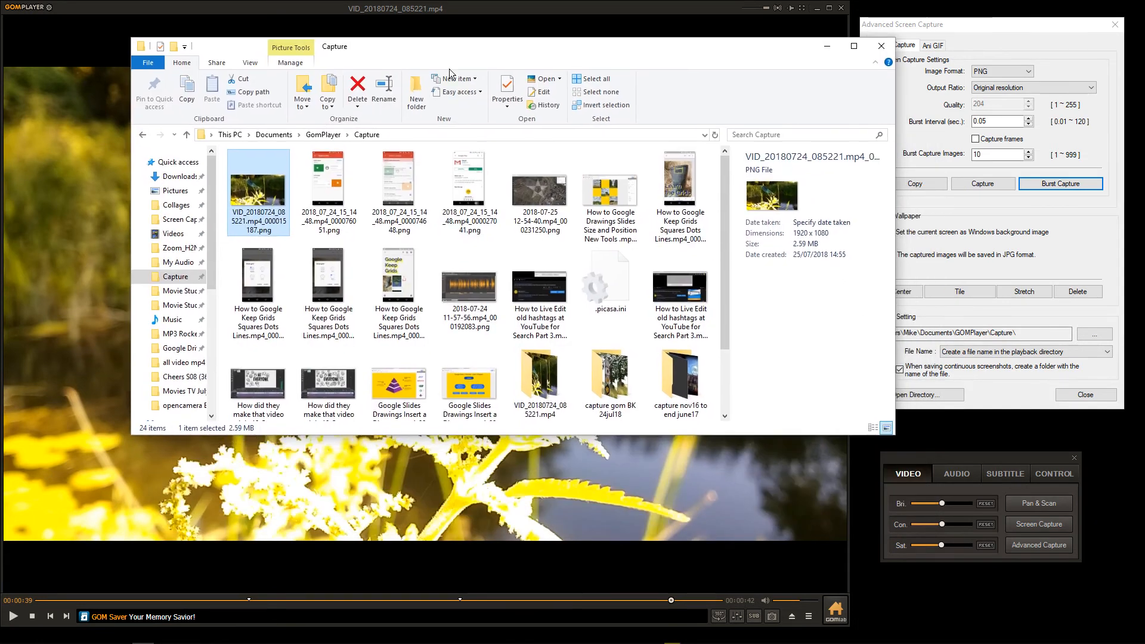
click(538, 380)
double_click(538, 373)
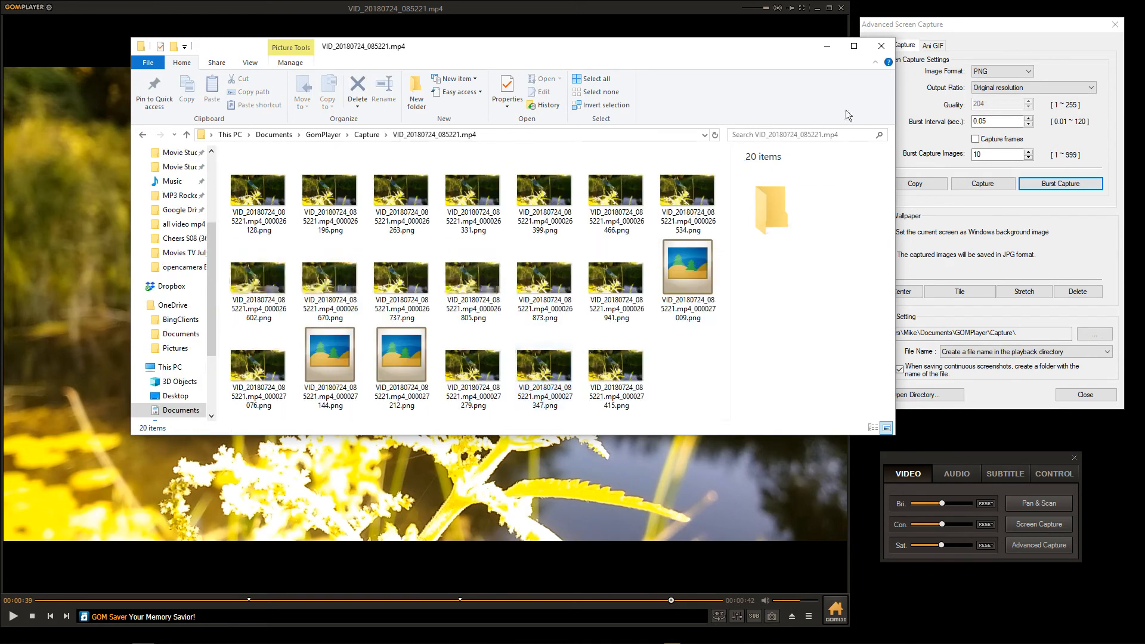
click(854, 46)
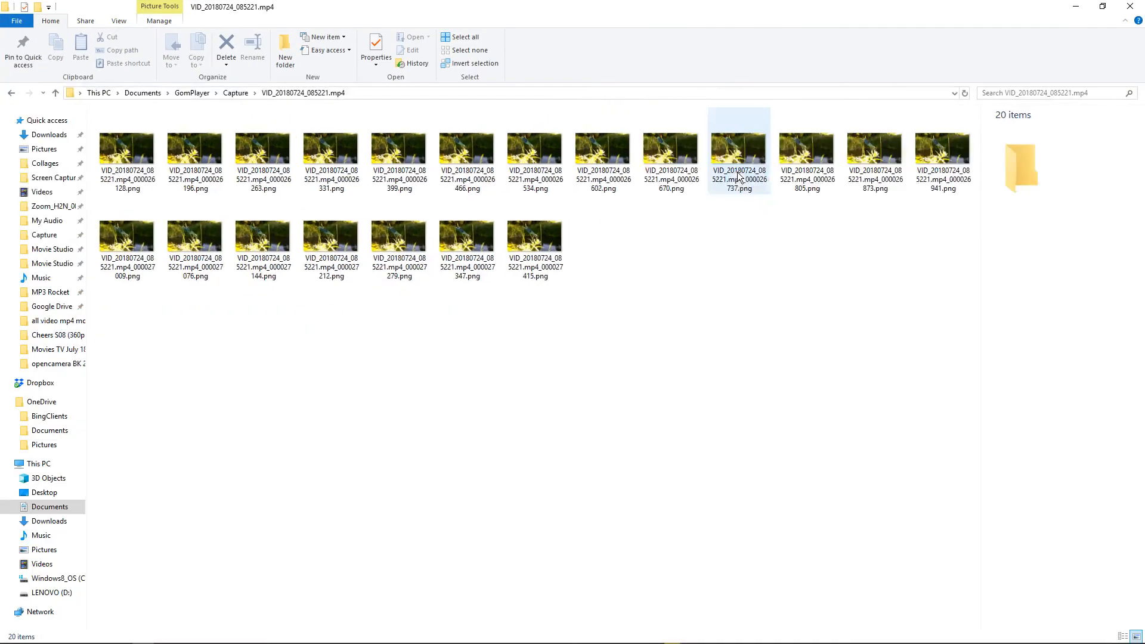
click(114, 153)
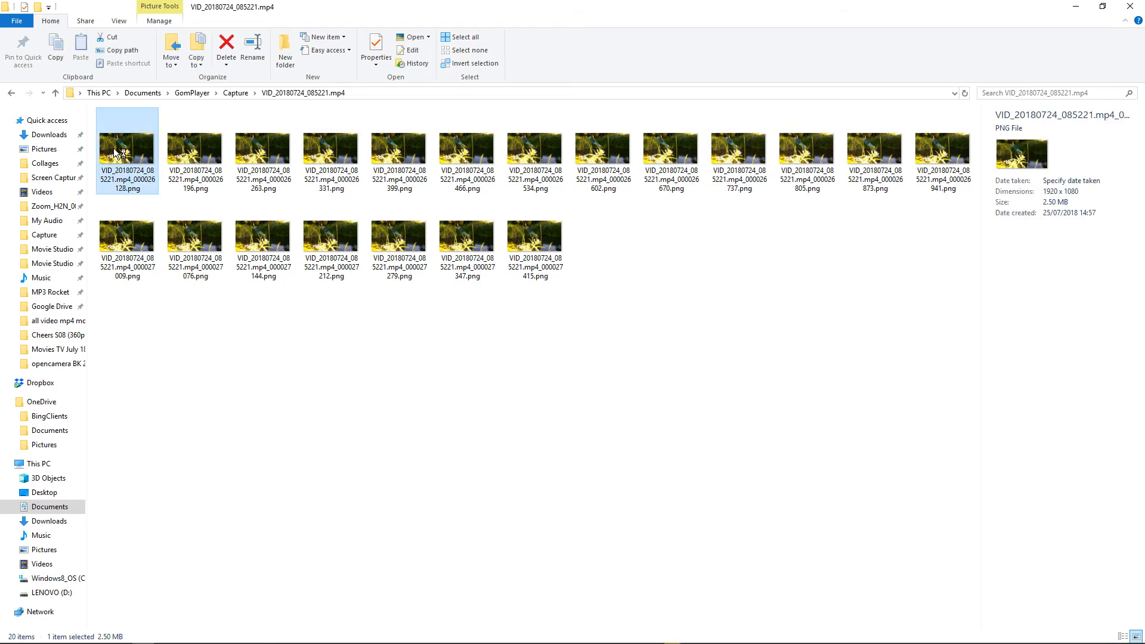
double_click(117, 153)
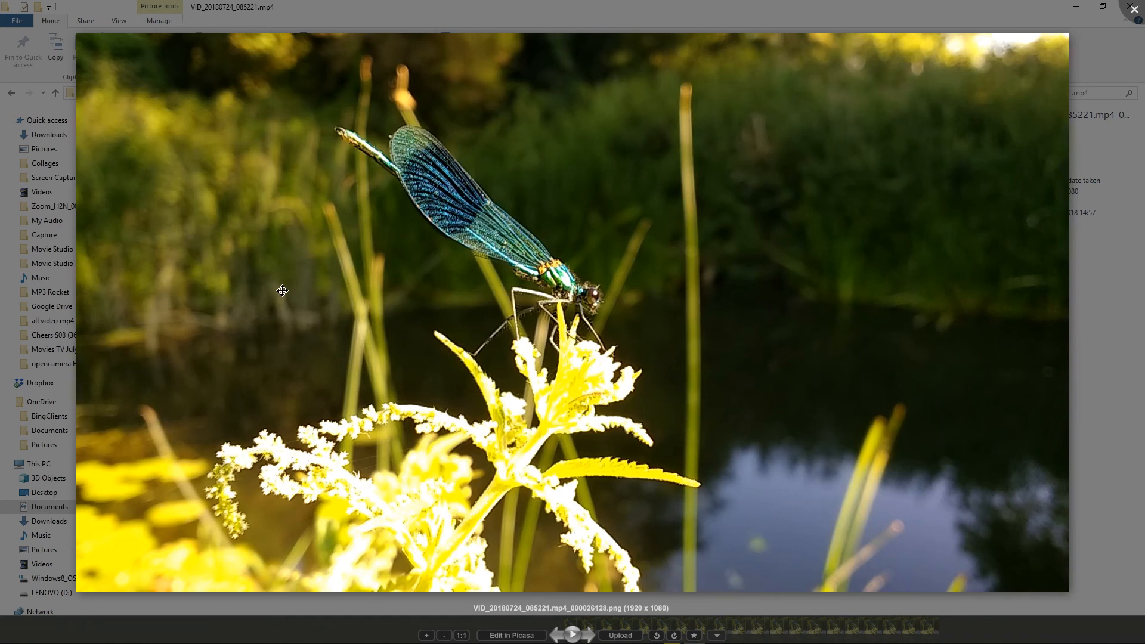
Inspect the first captured image enlarged and look through the burst captures up to the one ending in 000027415.png
scroll(282, 291, up, 3)
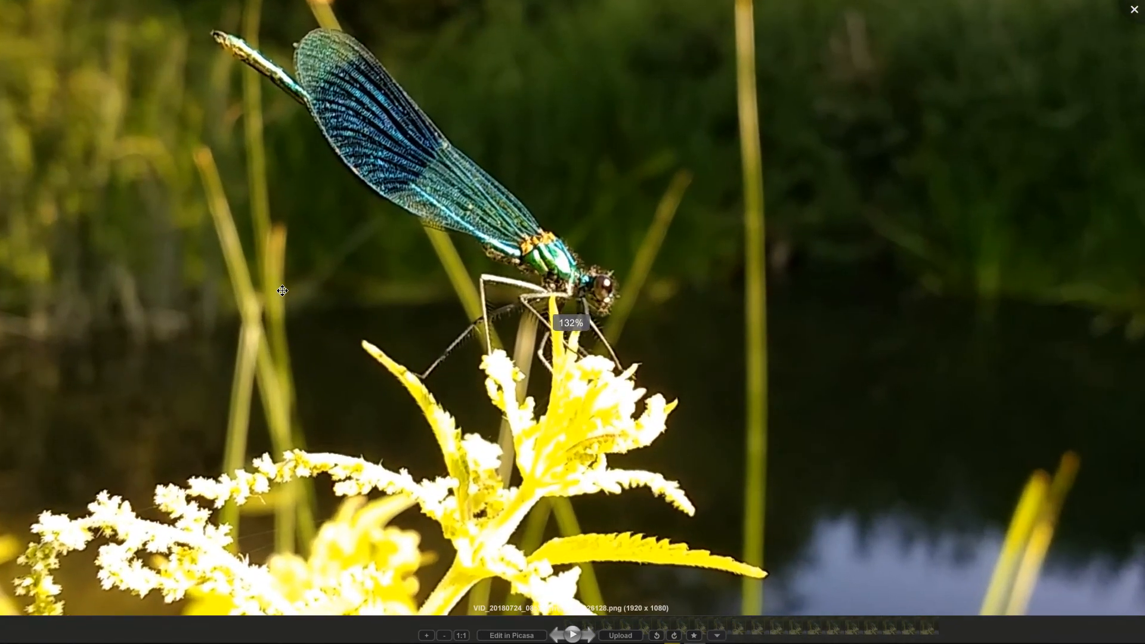
scroll(282, 290, down, 3)
key(Left)
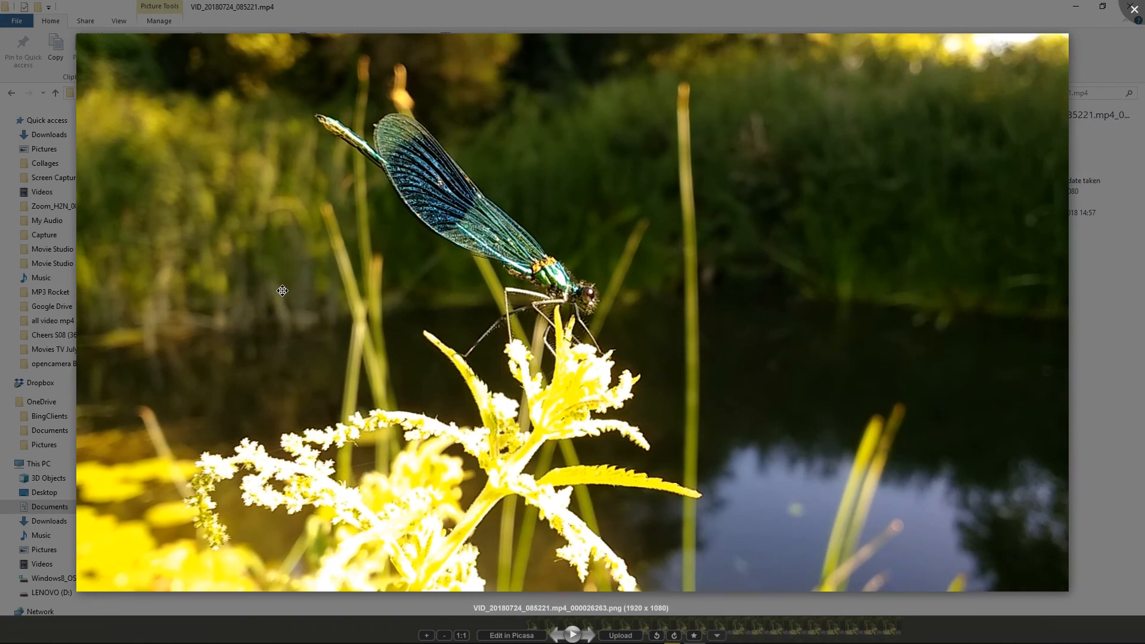
key(Right)
key(Right)
key(Right)
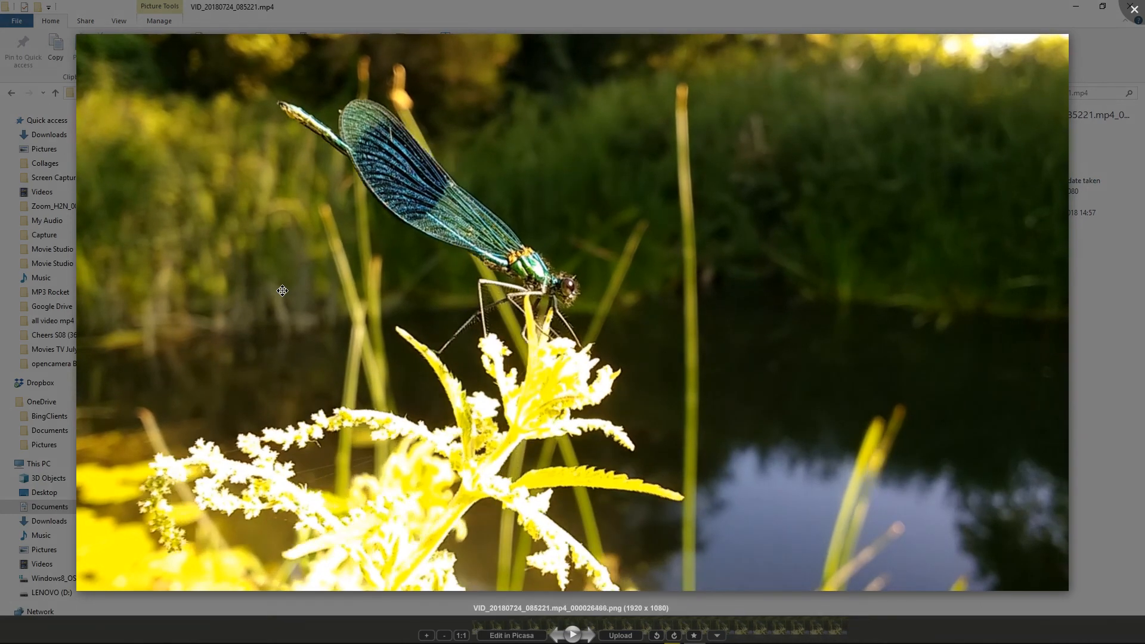
key(Right)
key(Right)
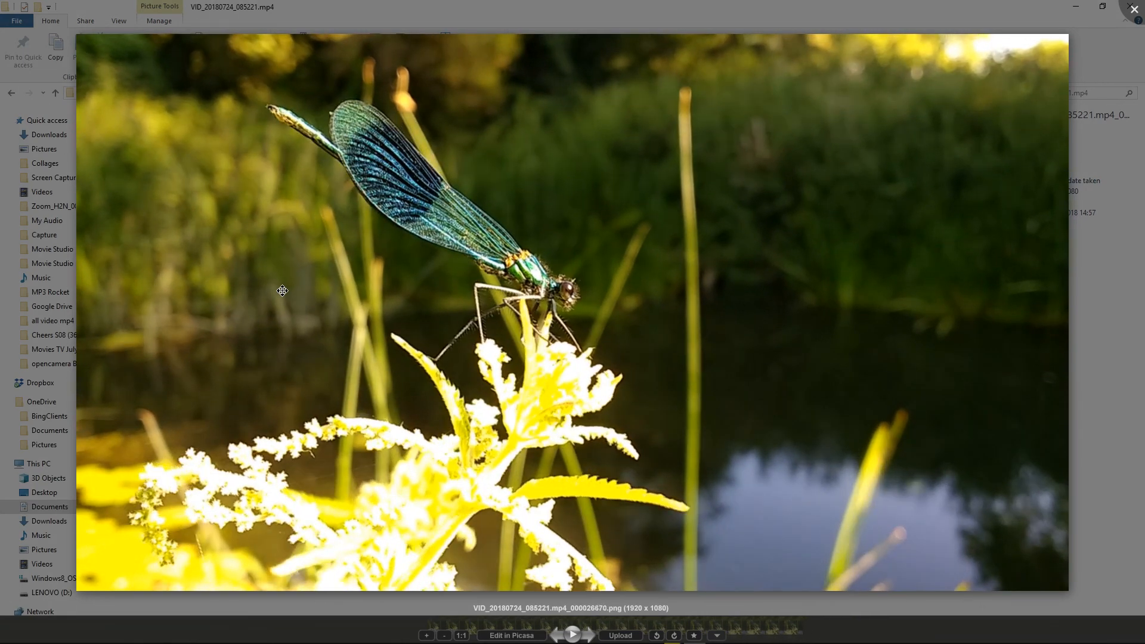
key(Right)
key(Right)
key(Right)
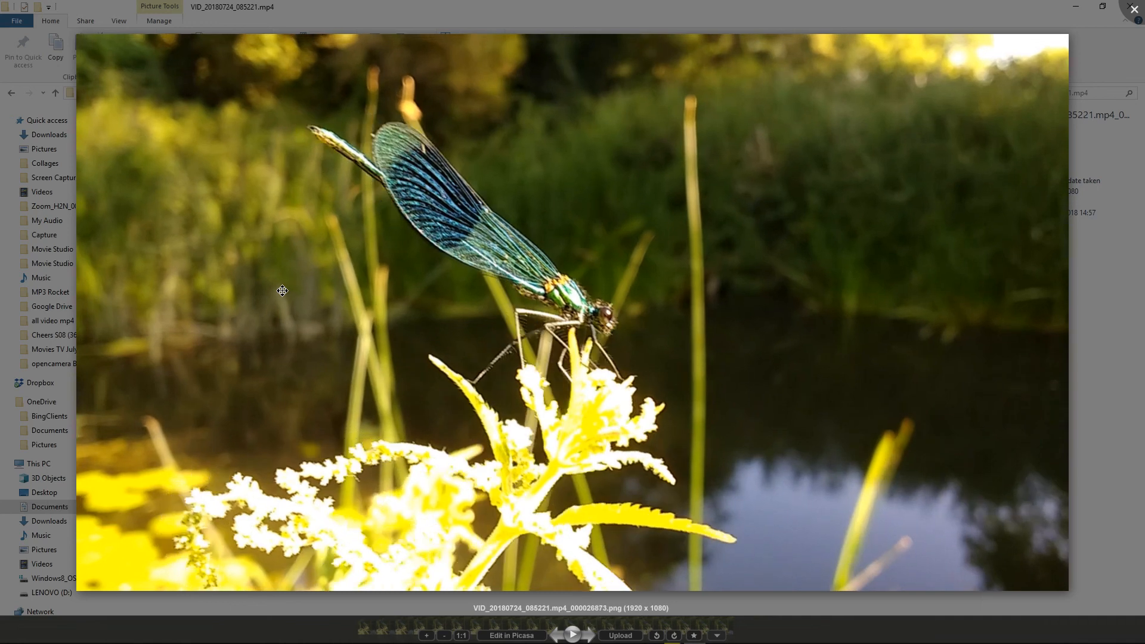
key(Right)
key(Right)
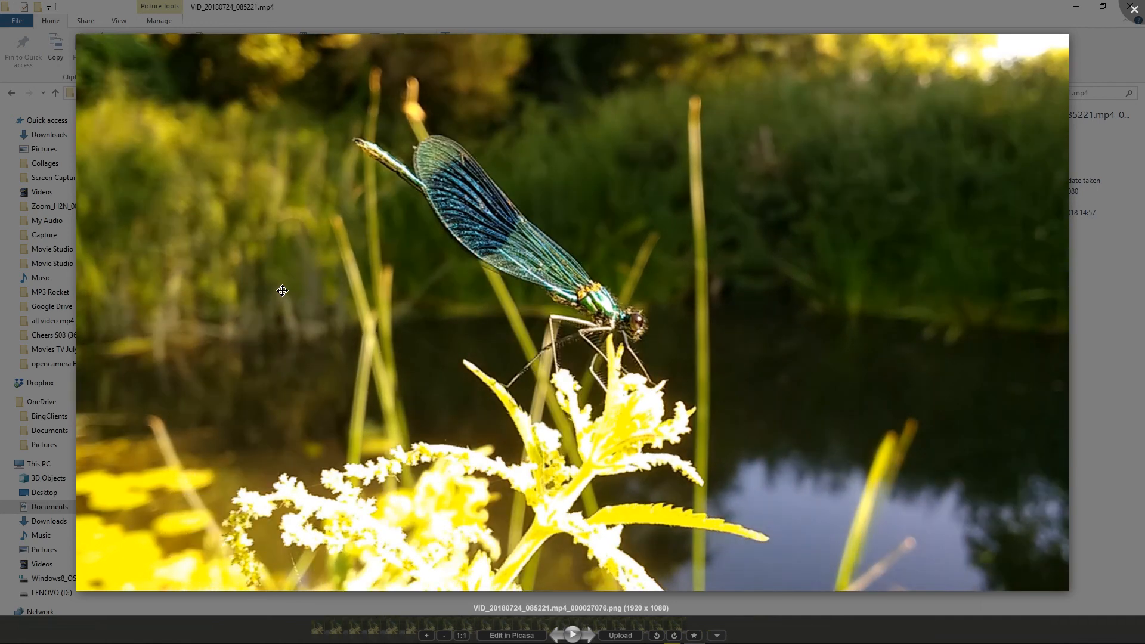
key(Right)
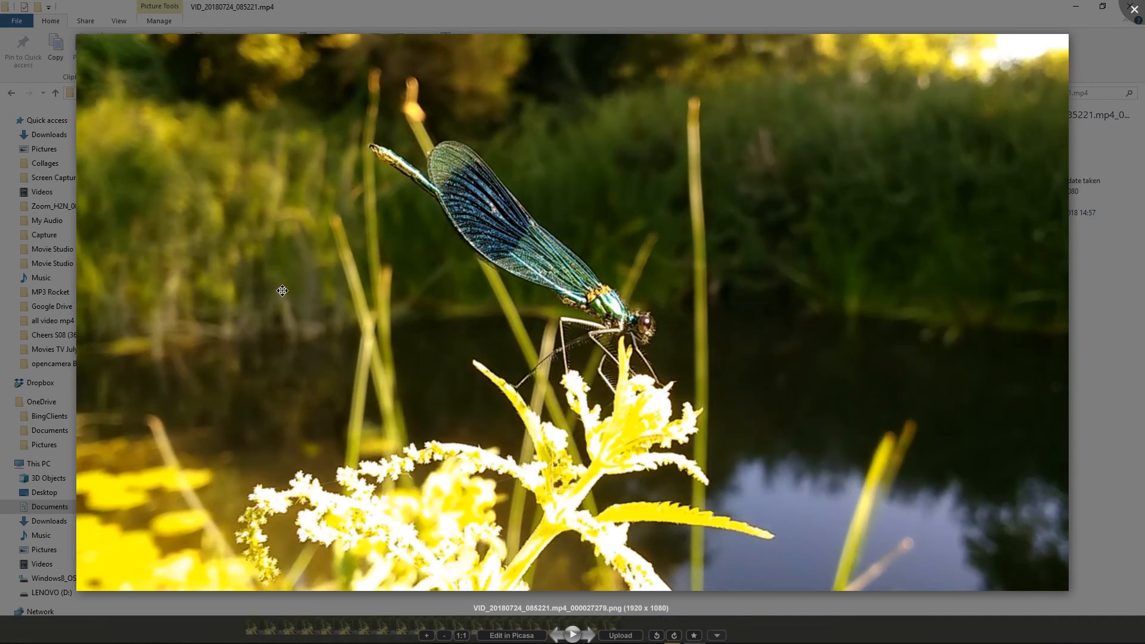
key(Right)
Examine the dragonfly in the image ending in 000027415.png at a larger size and close the photo viewer
scroll(282, 291, up, 1)
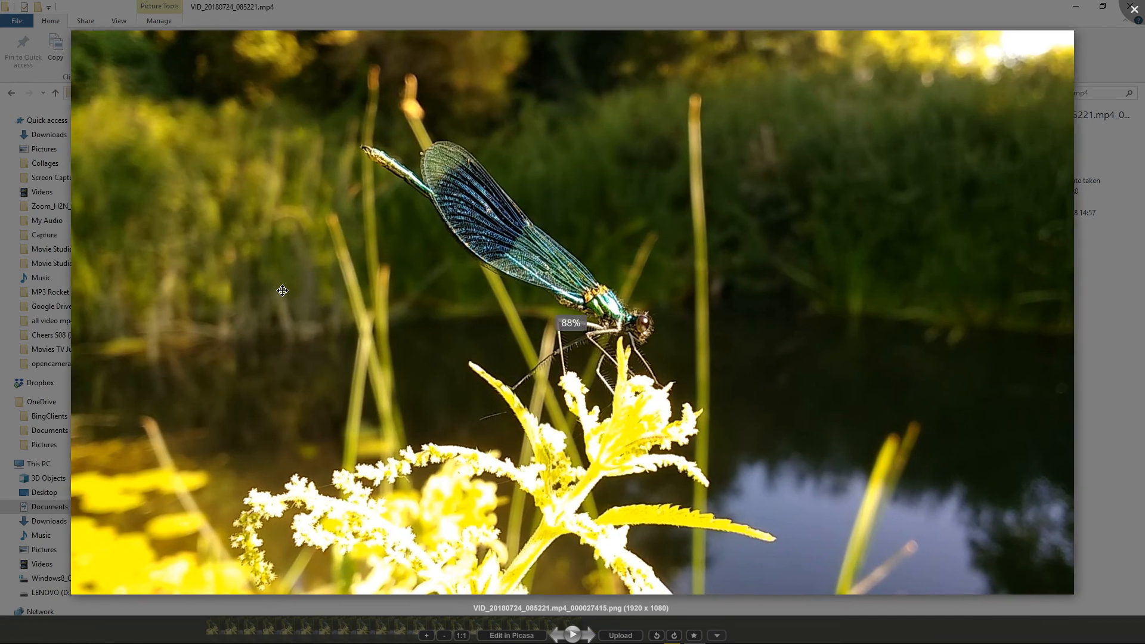
scroll(282, 291, up, 3)
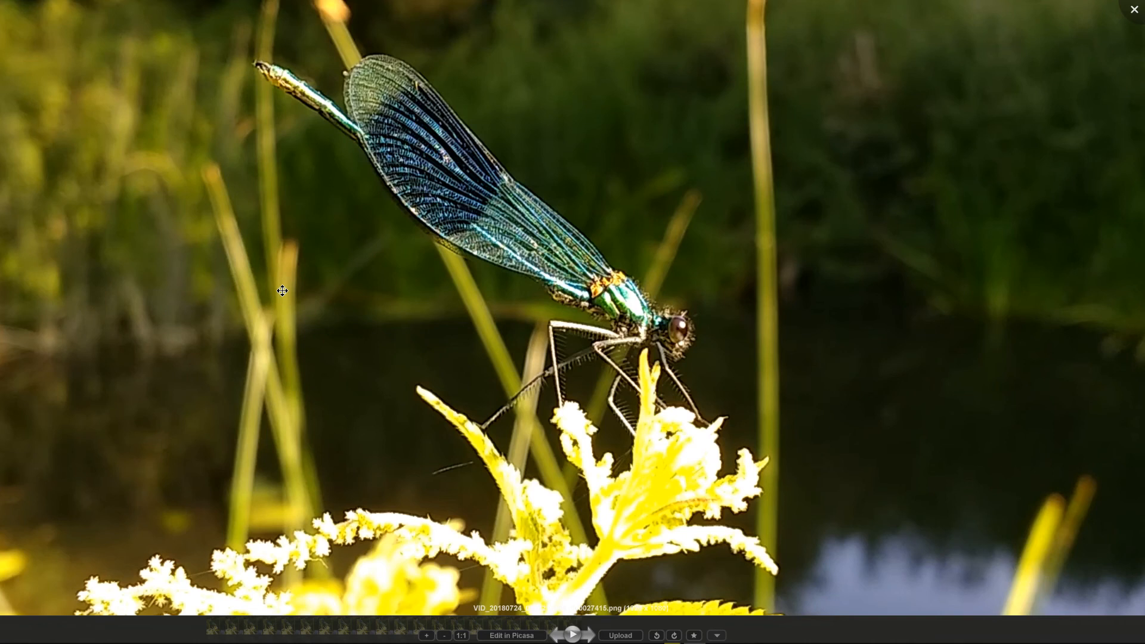
scroll(282, 290, down, 5)
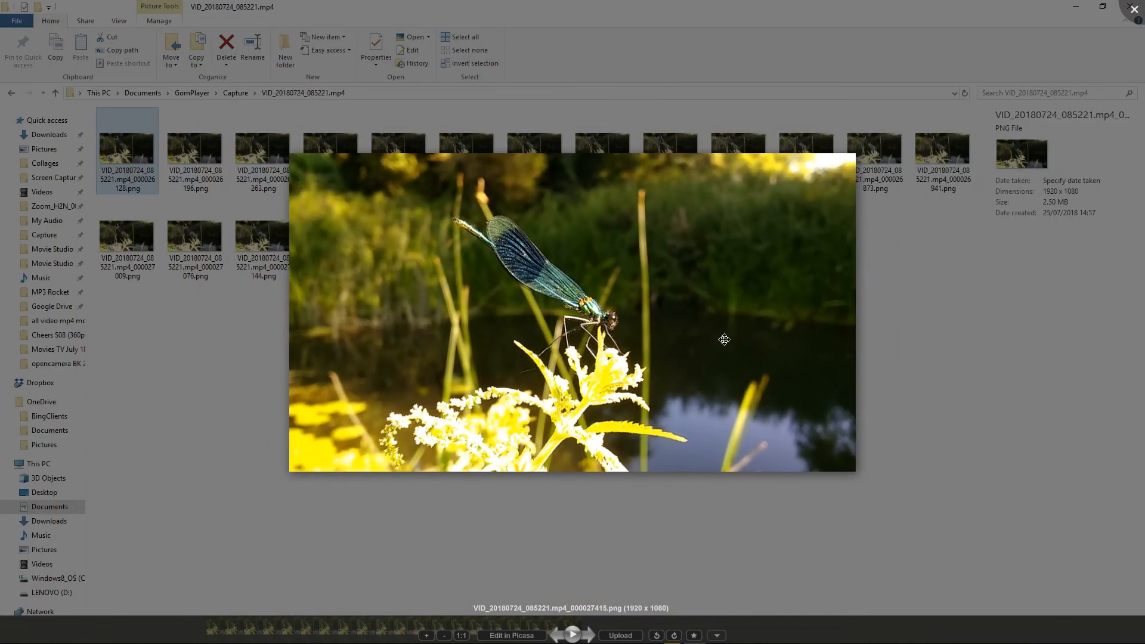
click(892, 327)
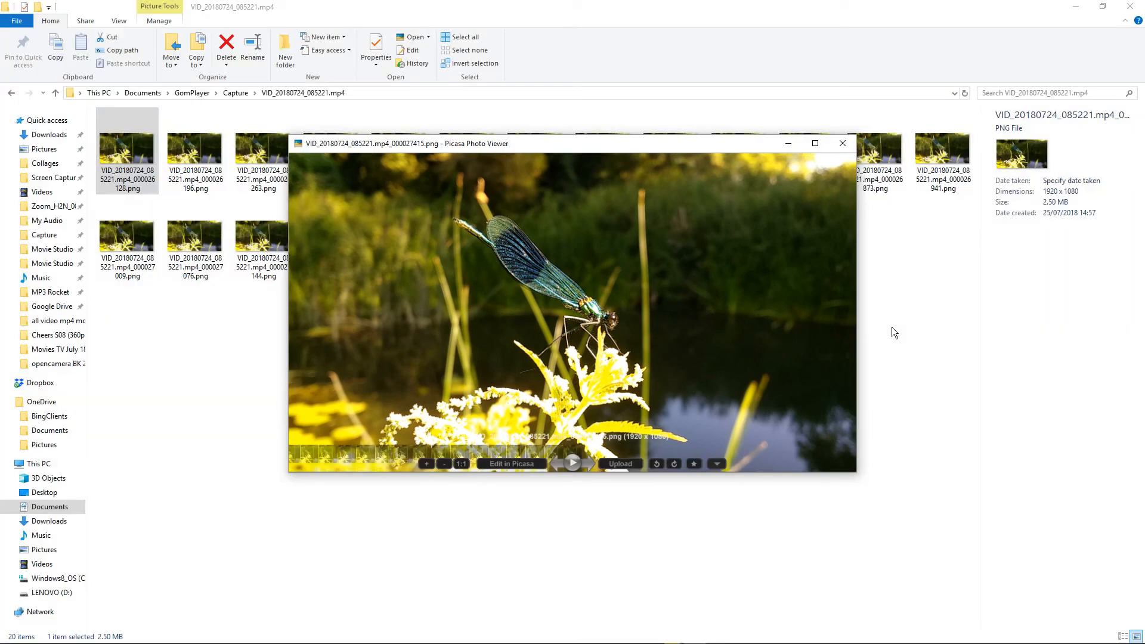
click(843, 144)
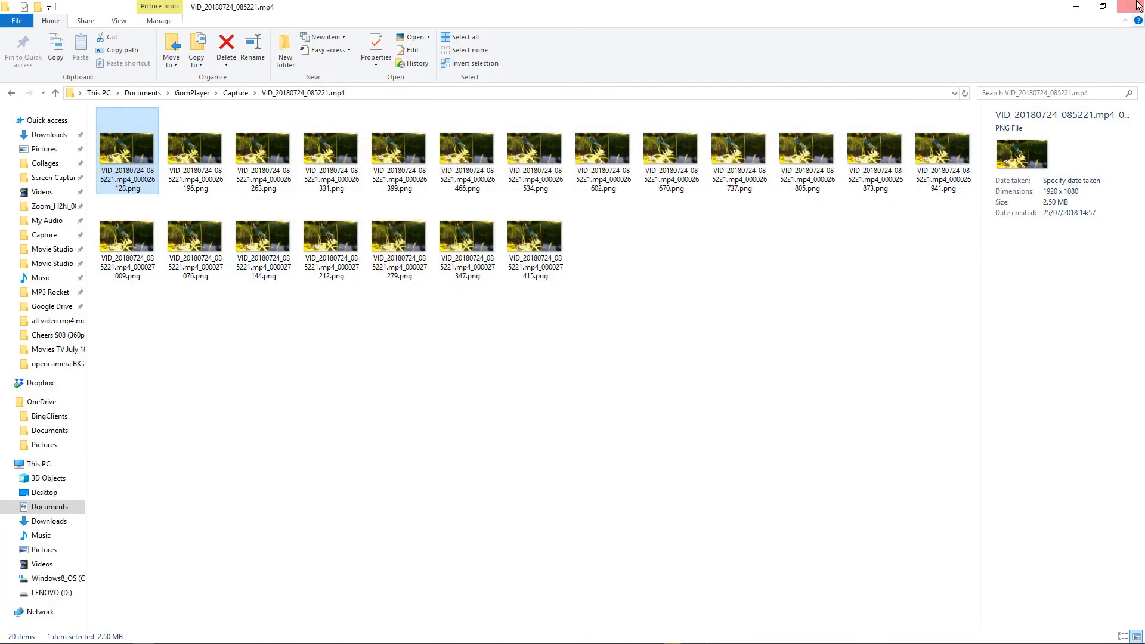
Minimize the capture folder window, switch to Movie Studio, and move the playhead one frame forward to 00:00:29.04
click(1078, 8)
mouse_move(606, 641)
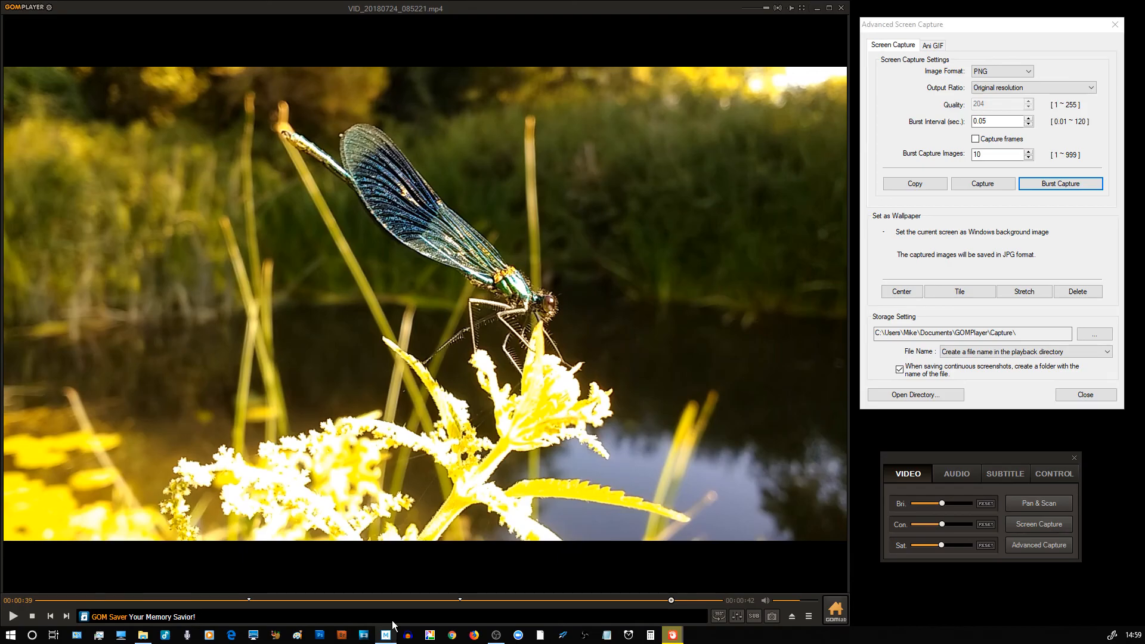
click(387, 636)
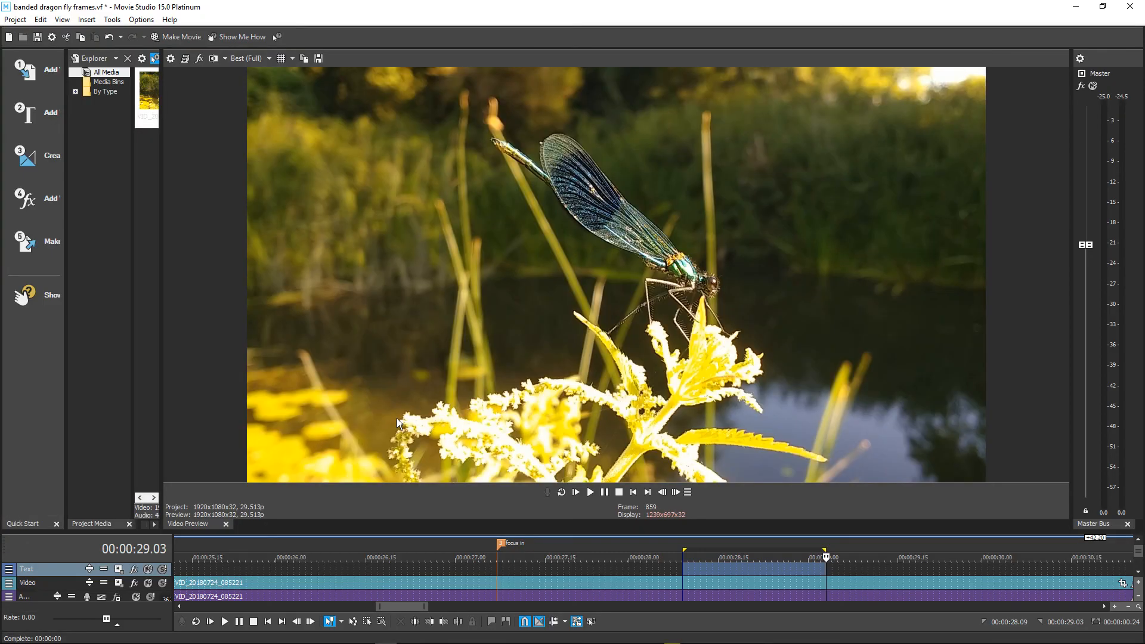
key(Right)
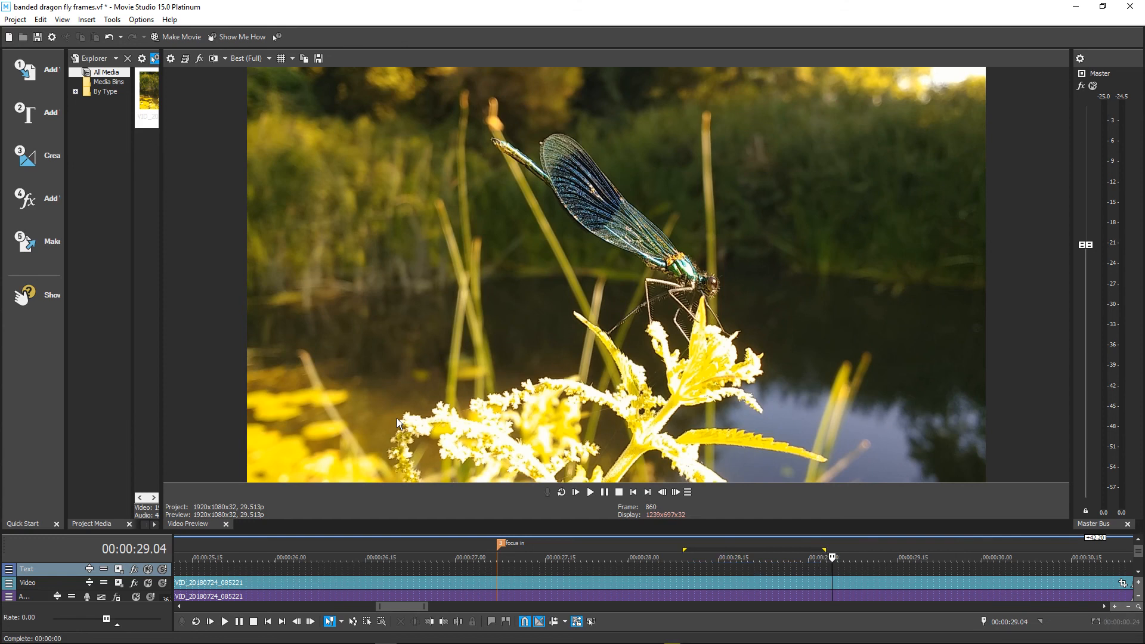